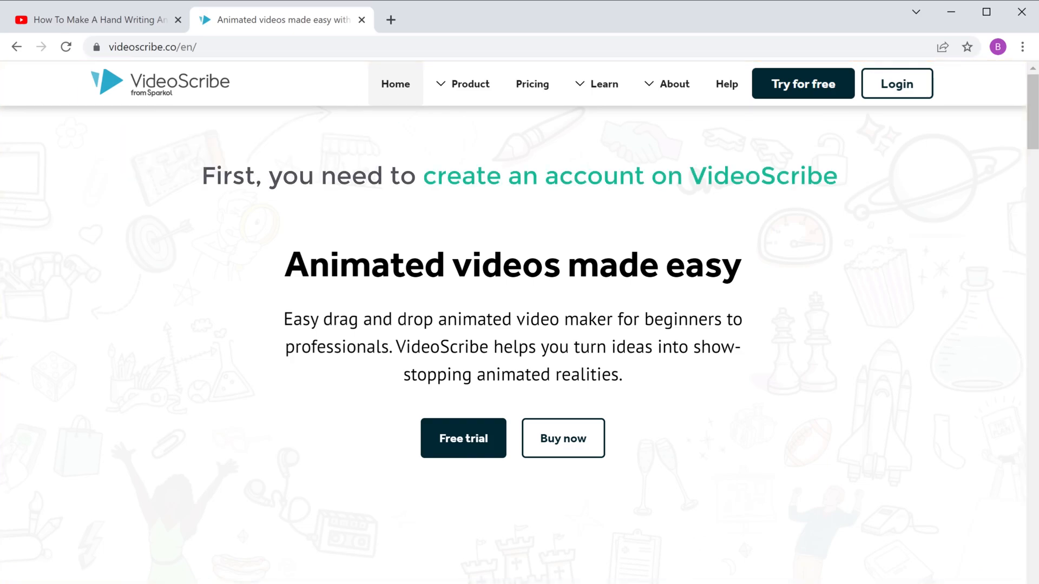
Open the free trial sign-up form and fill in the first name, last name and e-mail address
left_click(460, 450)
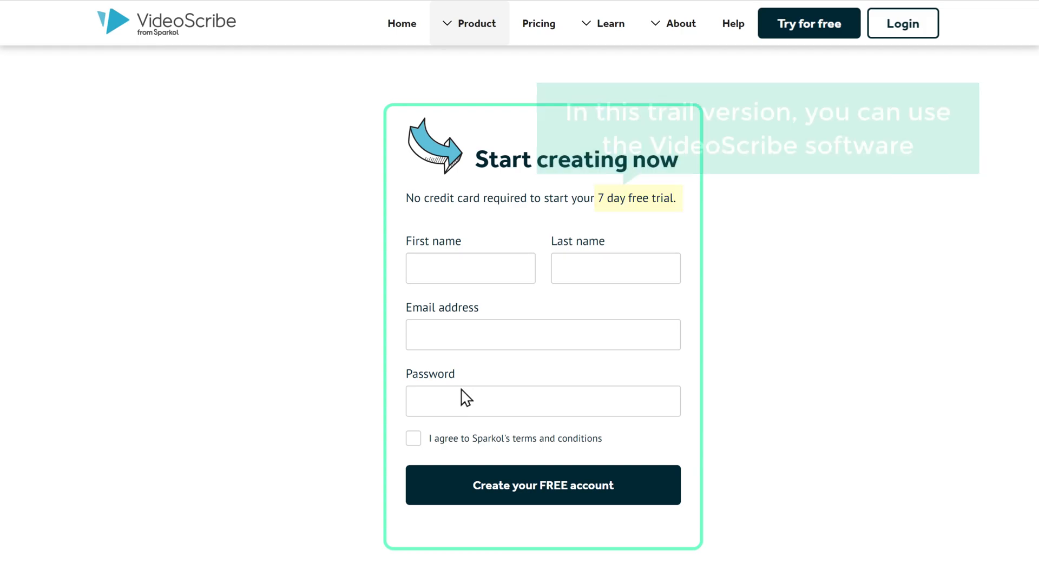
left_click(415, 268)
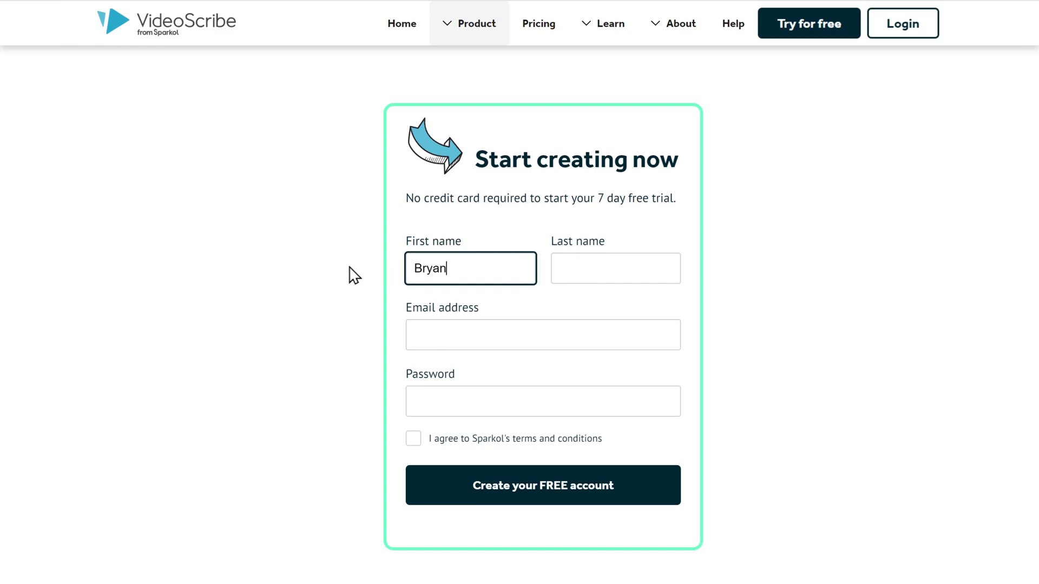
key("Tab")
key("Tab")
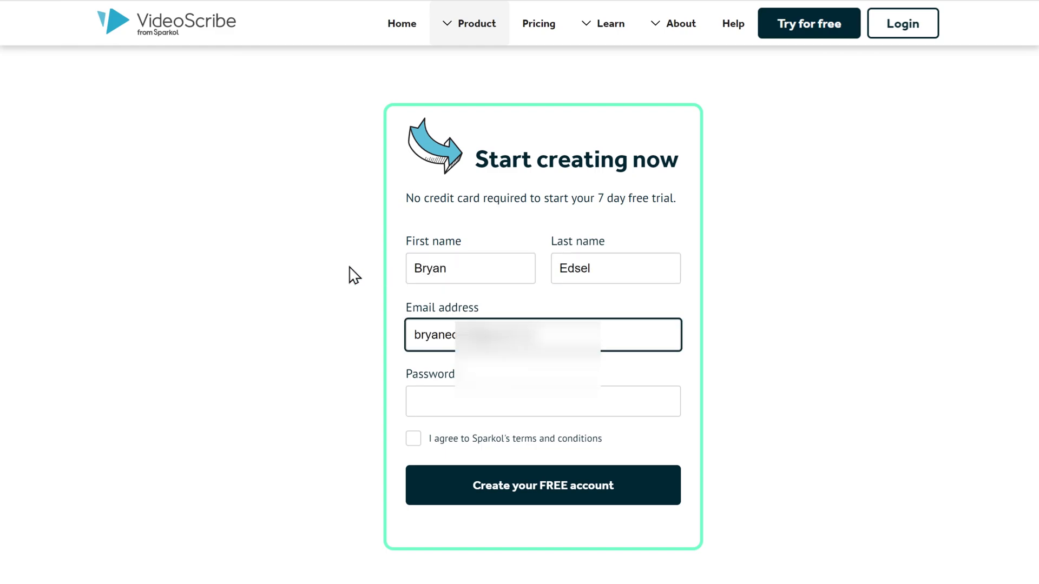
Enter the account password, agree to Sparkol's terms and conditions, and create the free account
key("Tab")
type("********")
key("Tab")
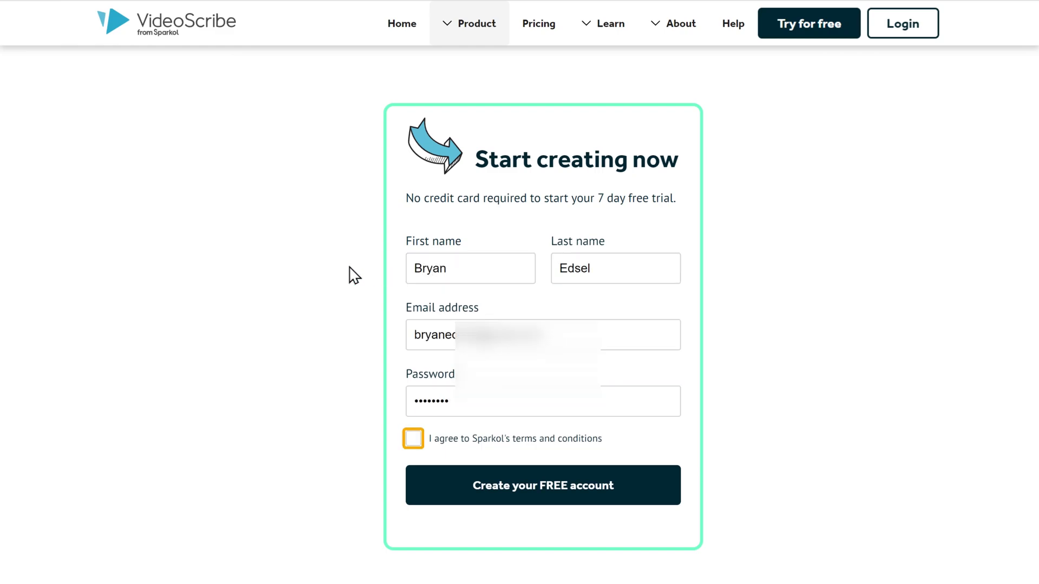
left_click(414, 439)
left_click(537, 498)
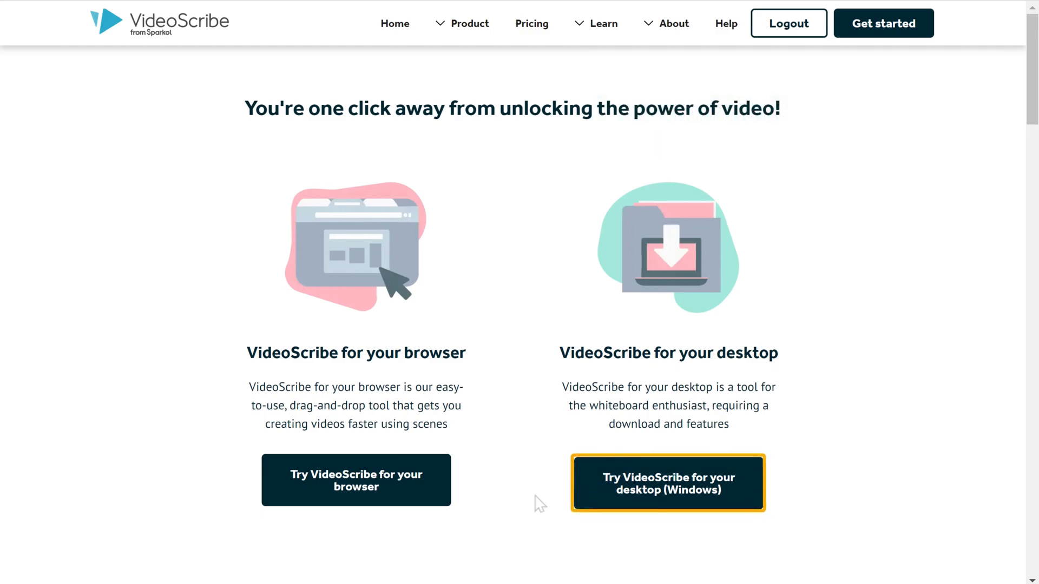
Download VideoScribe for the Windows desktop and install it from VideoScribe.msi in the default folder, launching it on completion
left_click(675, 500)
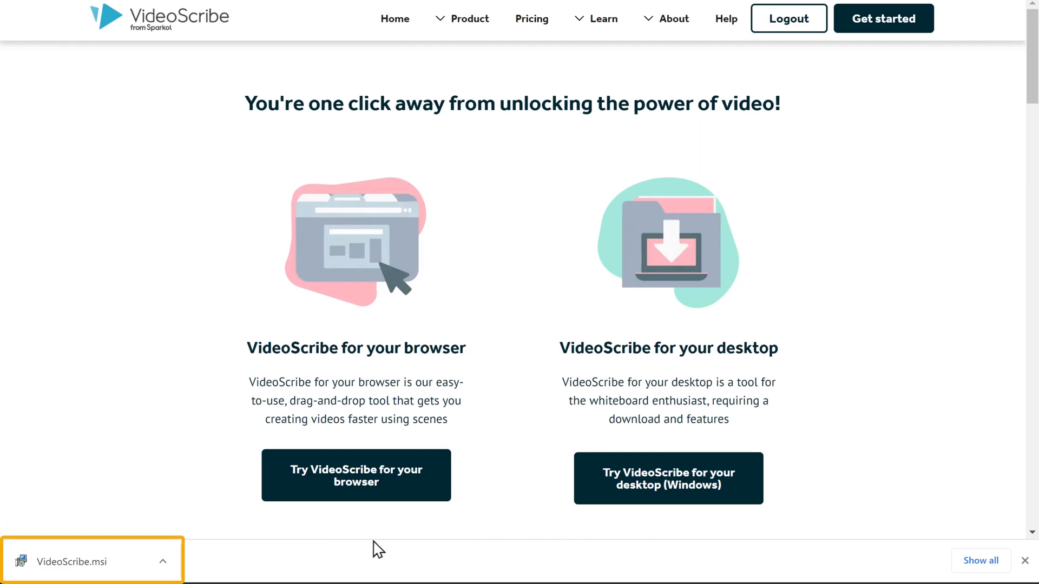
left_click(73, 566)
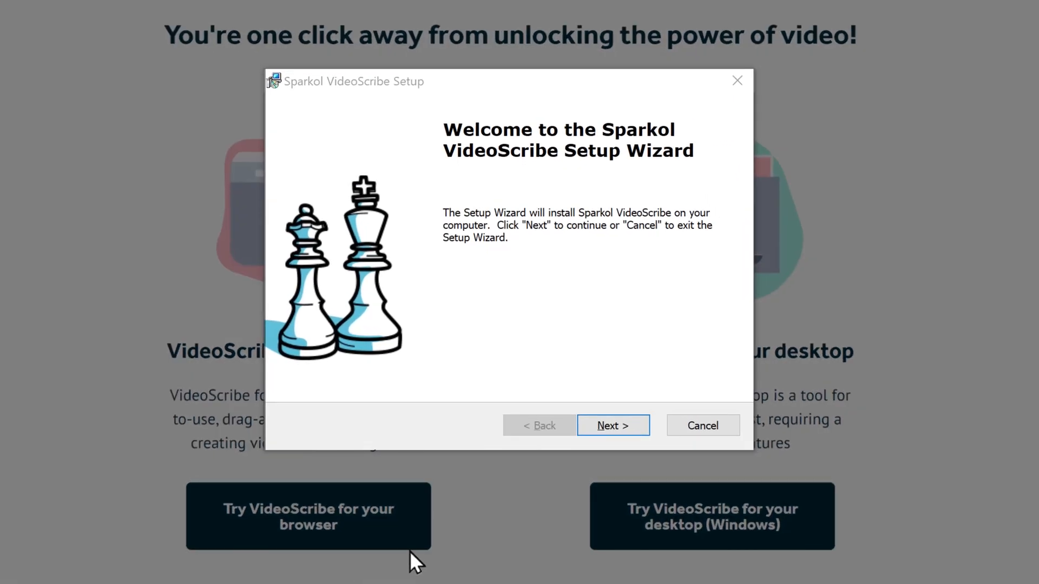
left_click(610, 433)
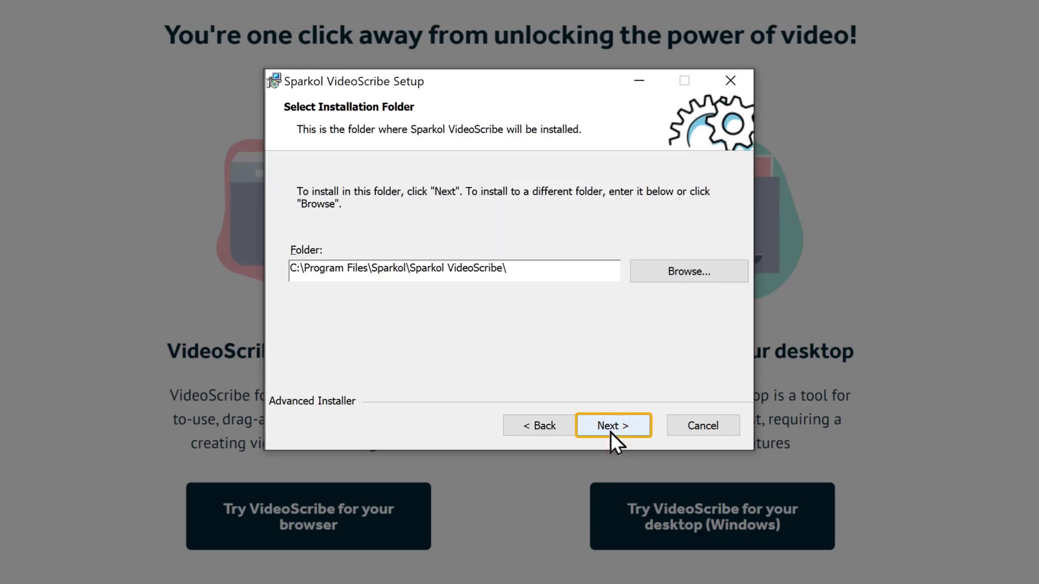
left_click(610, 431)
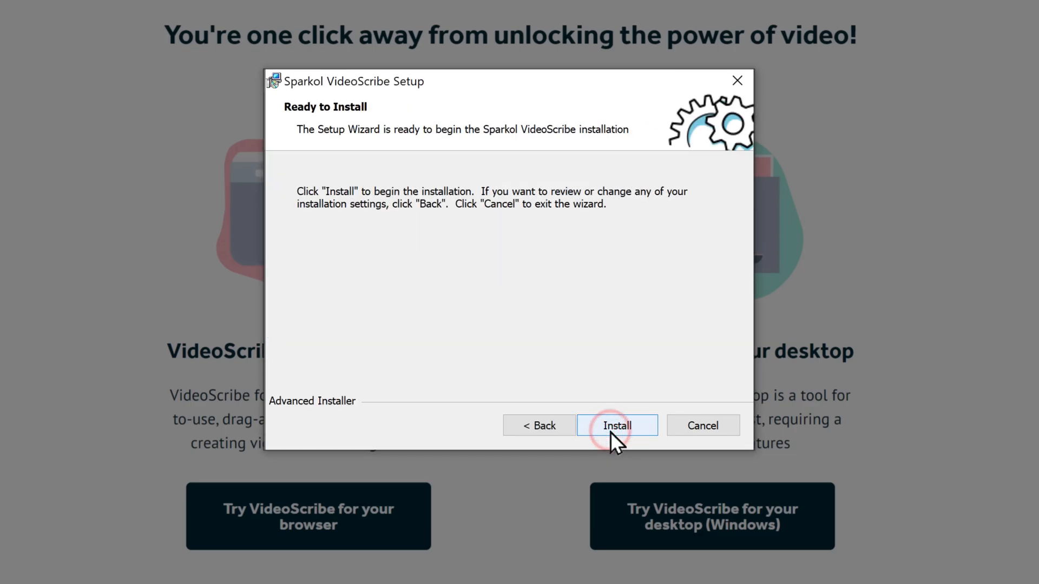
left_click(611, 428)
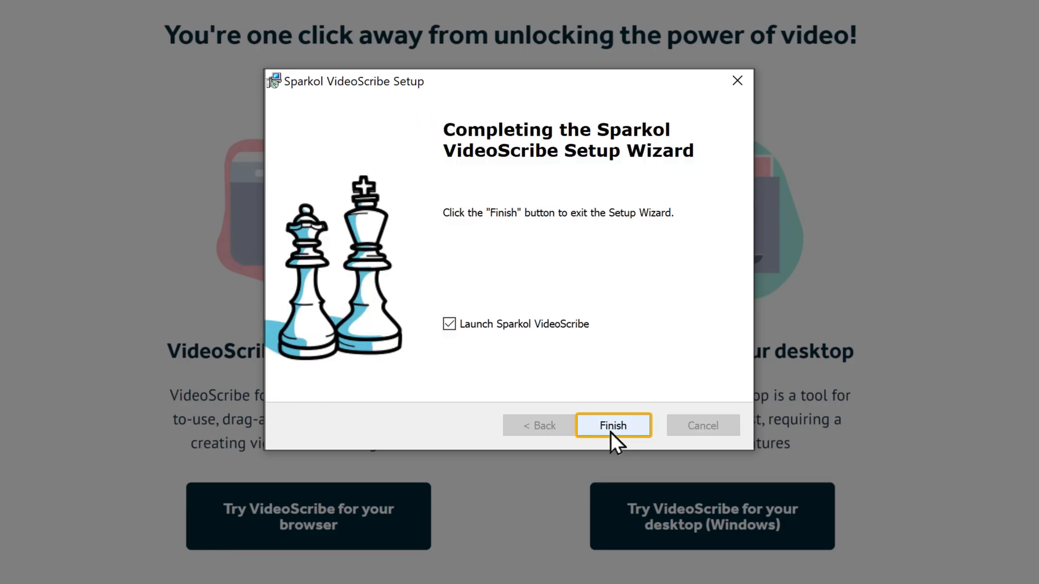
left_click(611, 426)
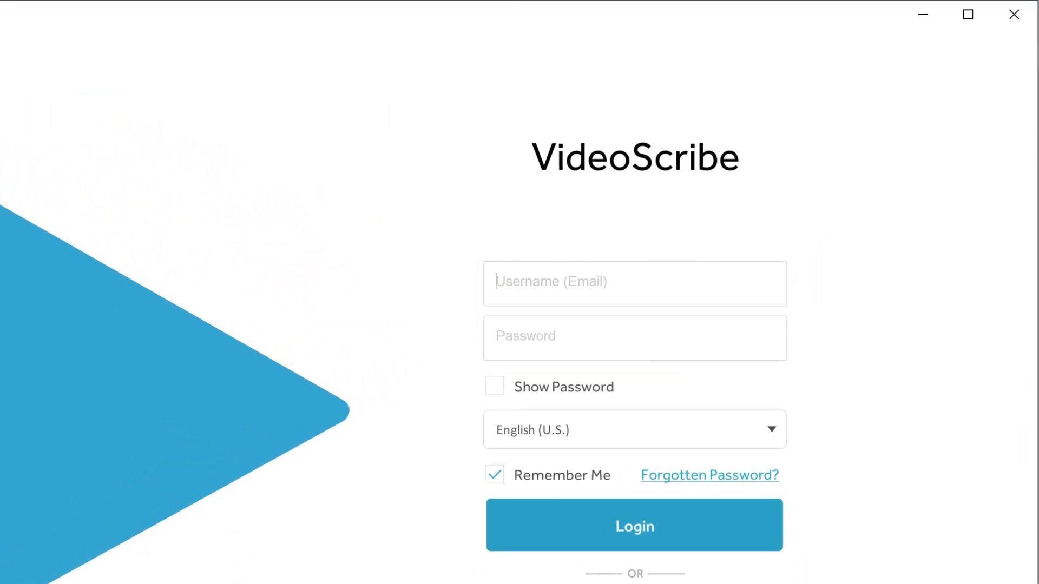
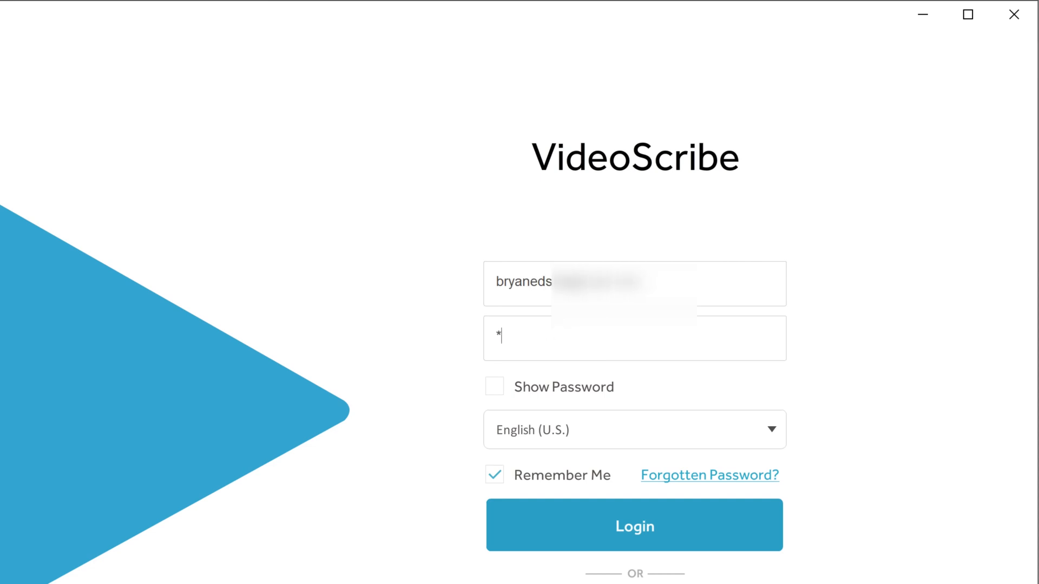
Log in to the VideoScribe desktop app with the account e-mail and password
left_click(636, 541)
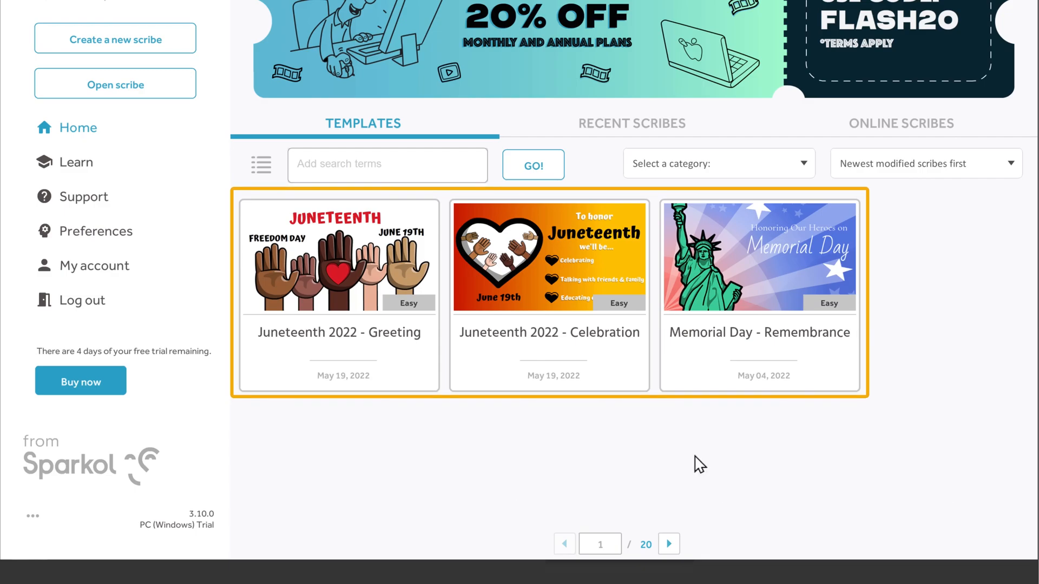
Browse further pages of templates and create a new blank scribe
left_click(669, 545)
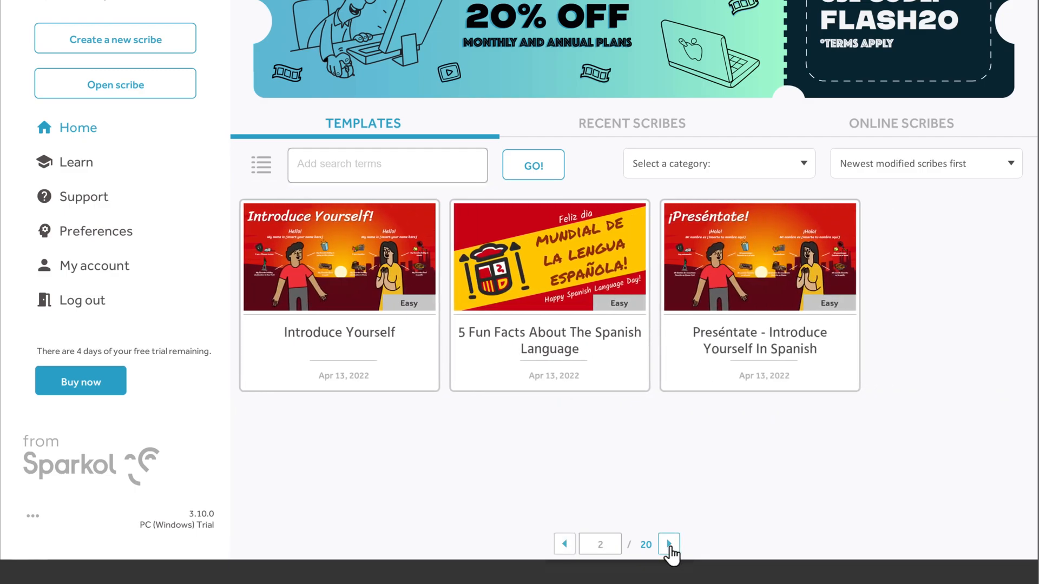
left_click(669, 545)
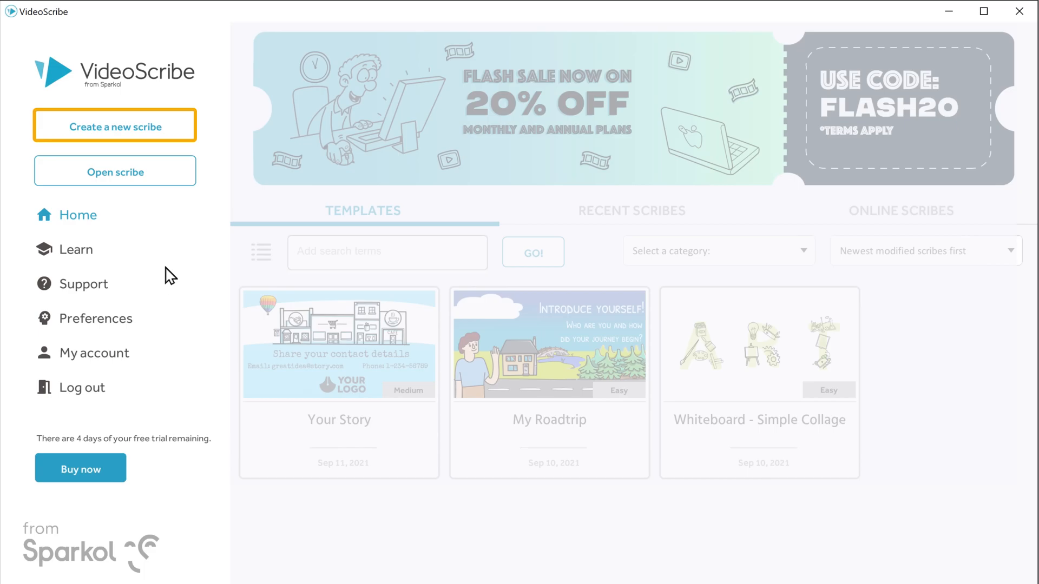
left_click(114, 135)
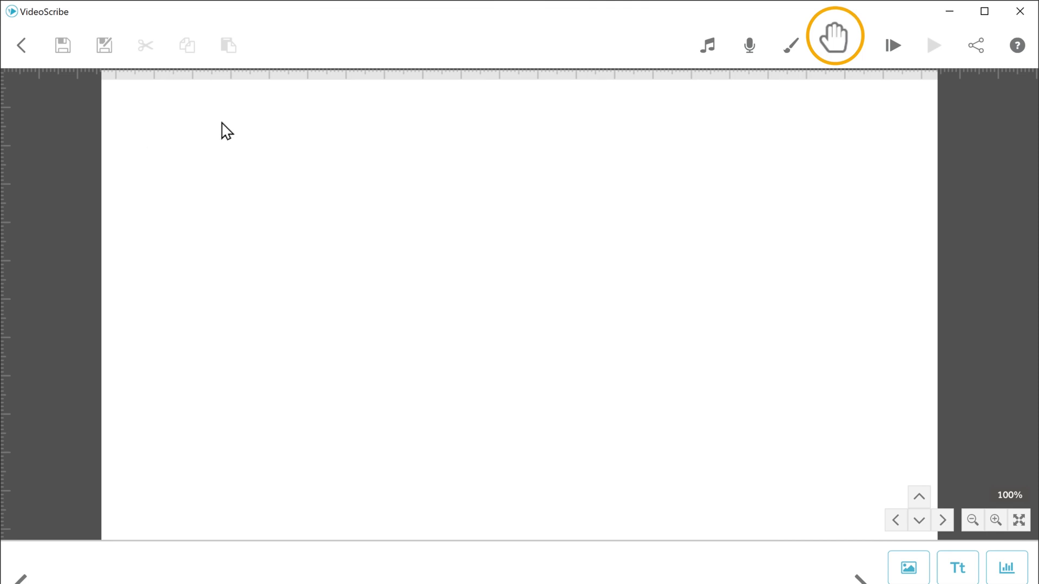
Set the scribe hand to the recently used upright hand holding a black pen
left_click(832, 54)
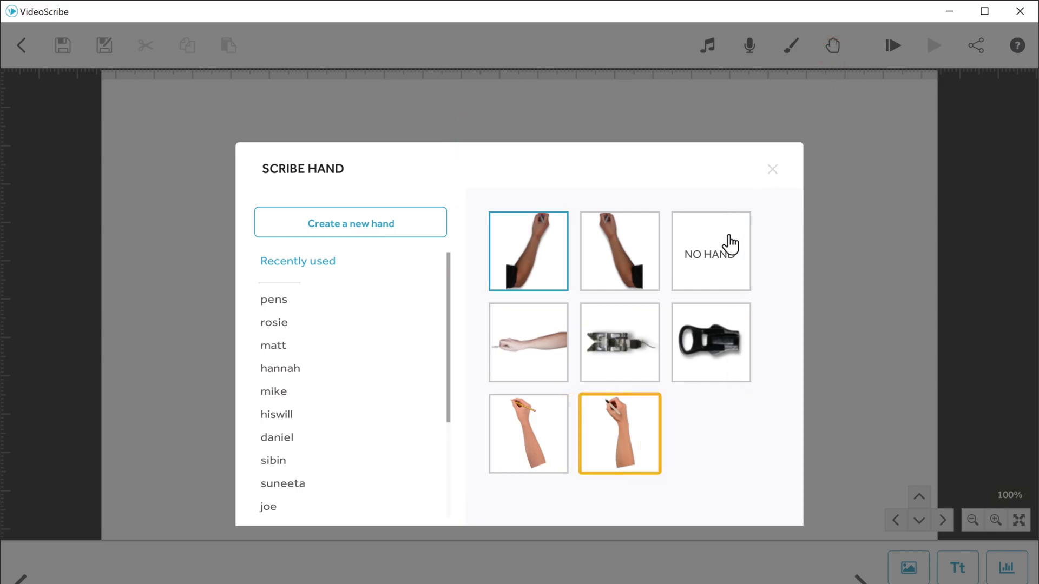
left_click(619, 436)
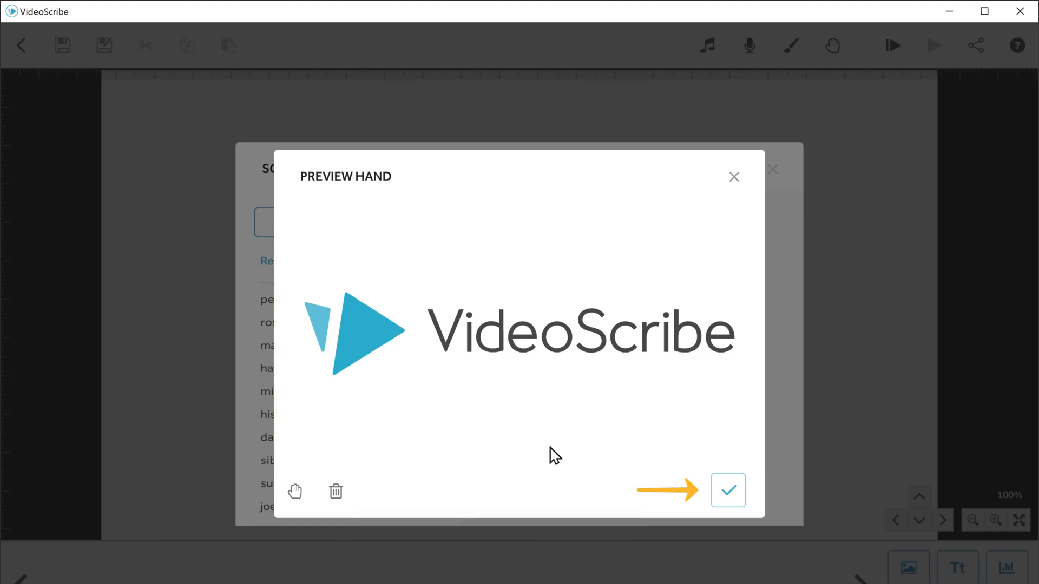
left_click(728, 497)
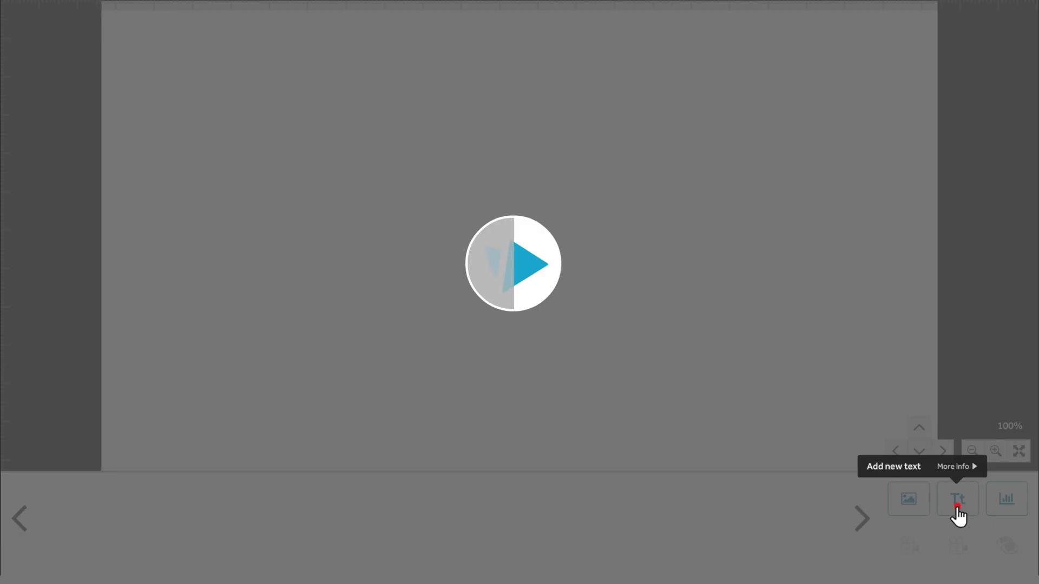
Start a text element in Lilita One reading "3 BEST WAYS" and "TO SAVE TIME" on two lines
left_click(957, 507)
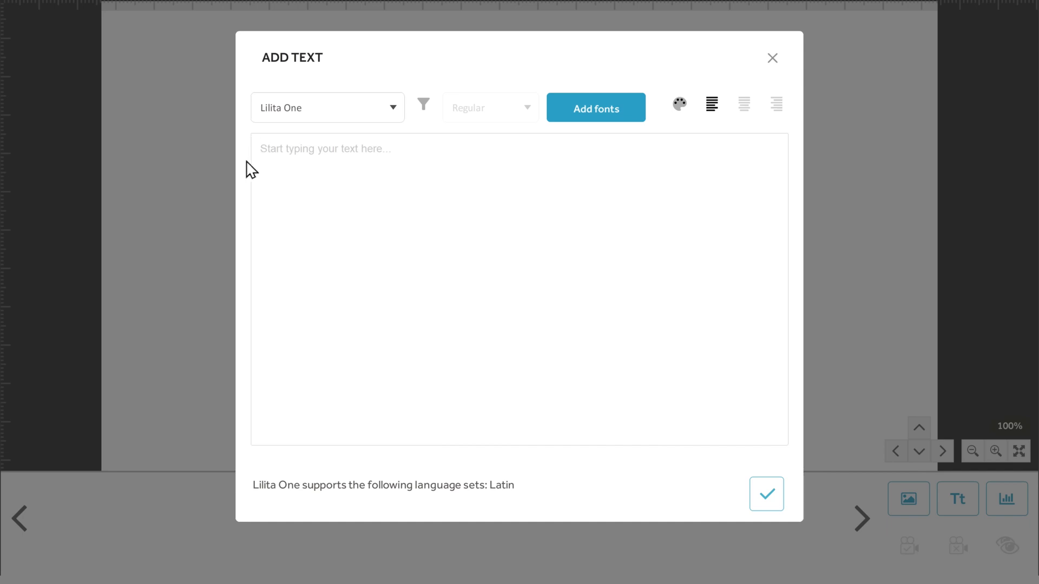
type("3 BEST WAYS")
key("Return")
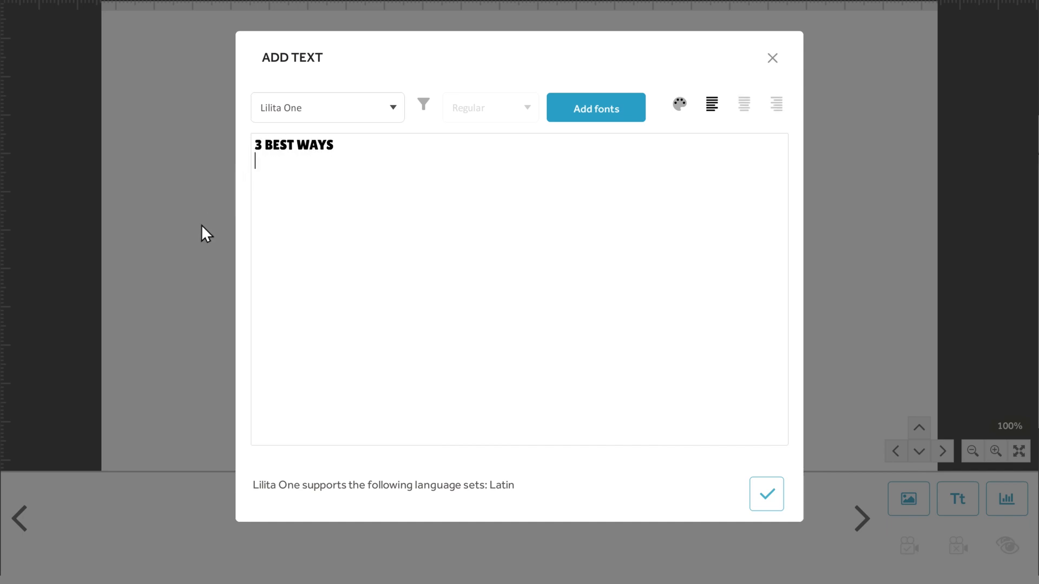
type("TO SAVE TIME")
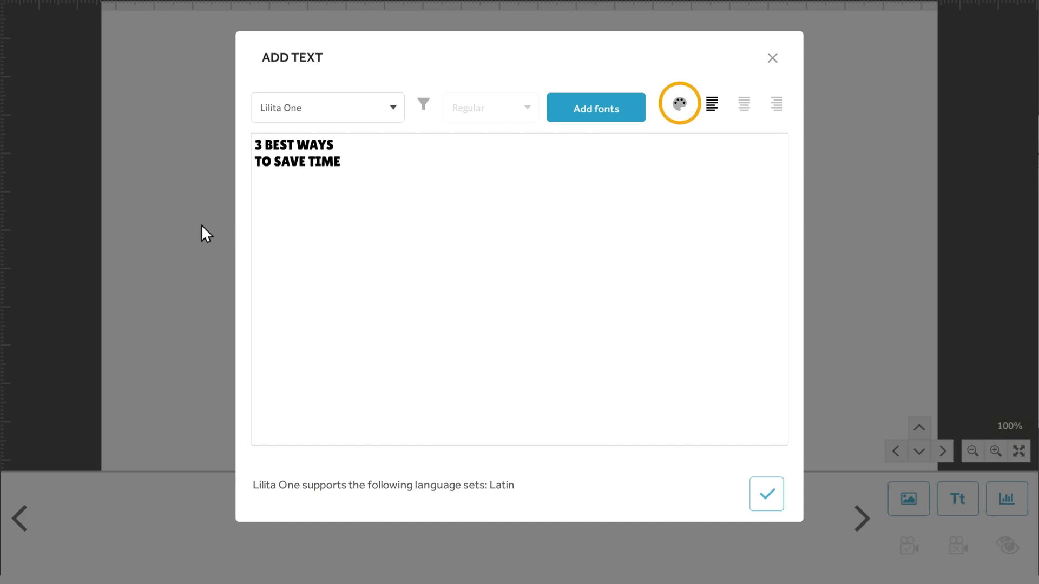
Color the title text green #60bb9c, center-align it and add it to the canvas
left_click(680, 111)
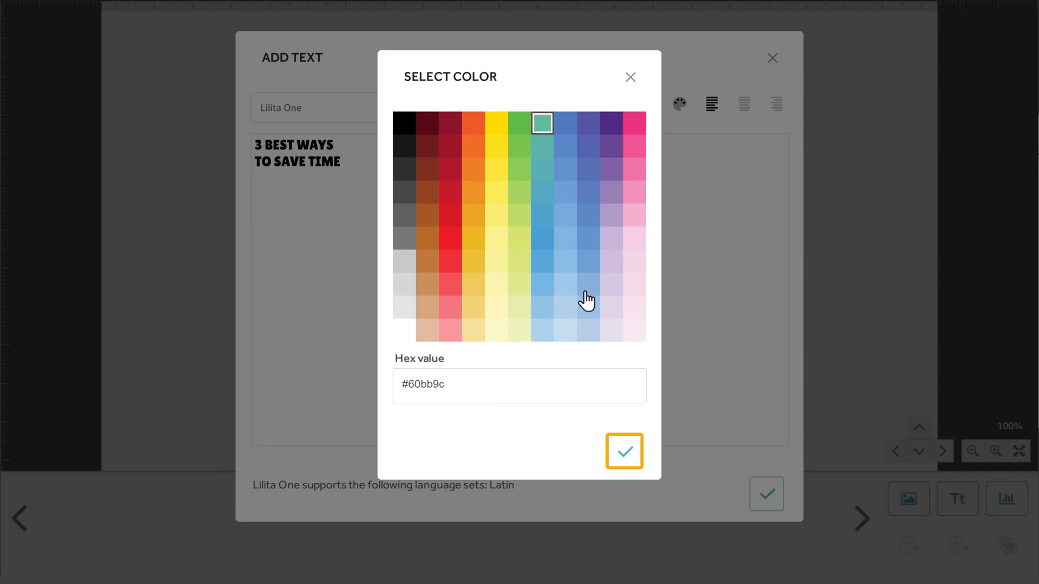
left_click(627, 459)
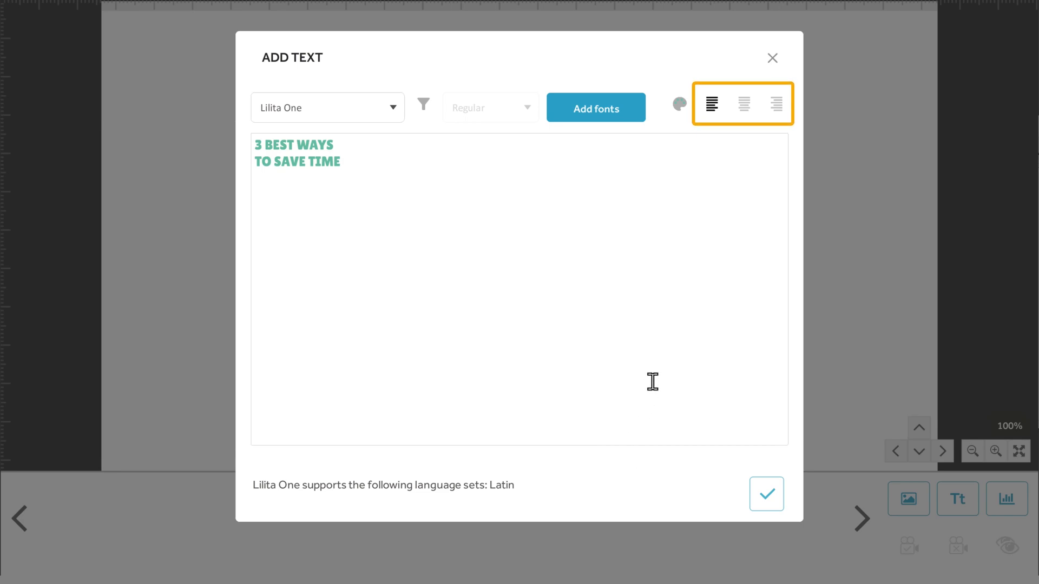
left_click(744, 113)
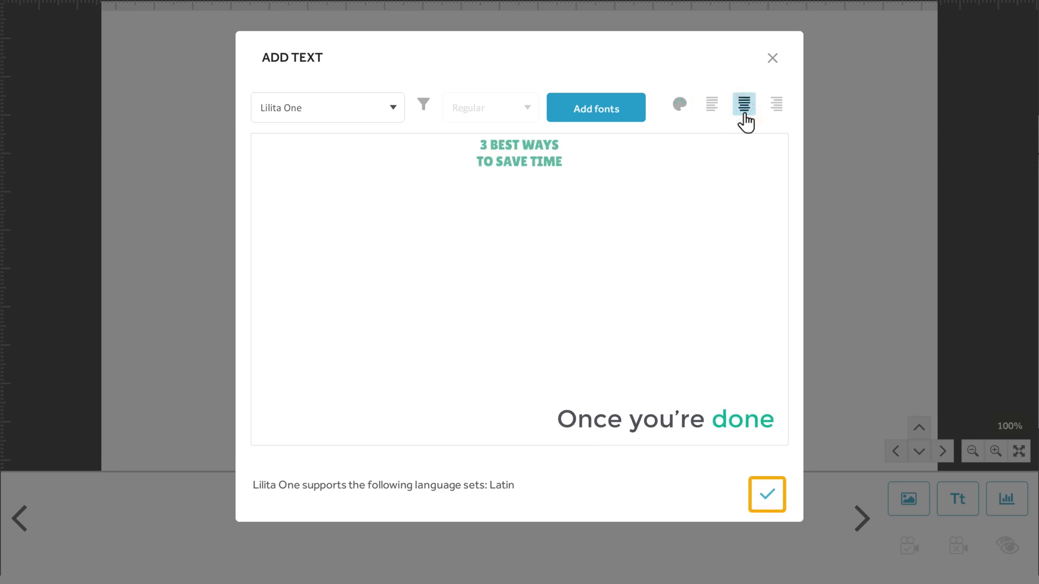
left_click(767, 493)
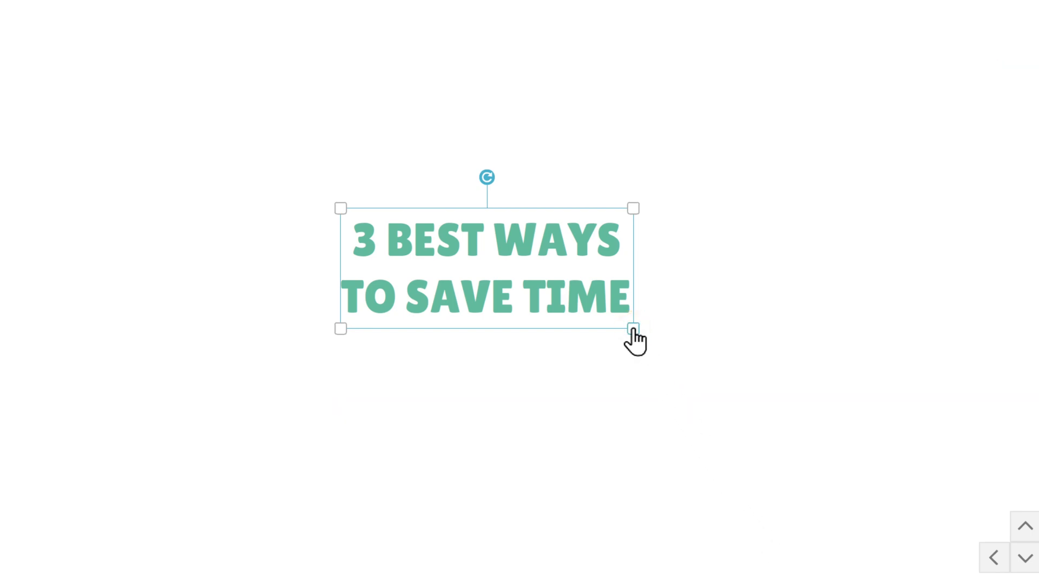
Enlarge the title on the canvas and preview the scribe from the start
left_click_drag(633, 329, 726, 540)
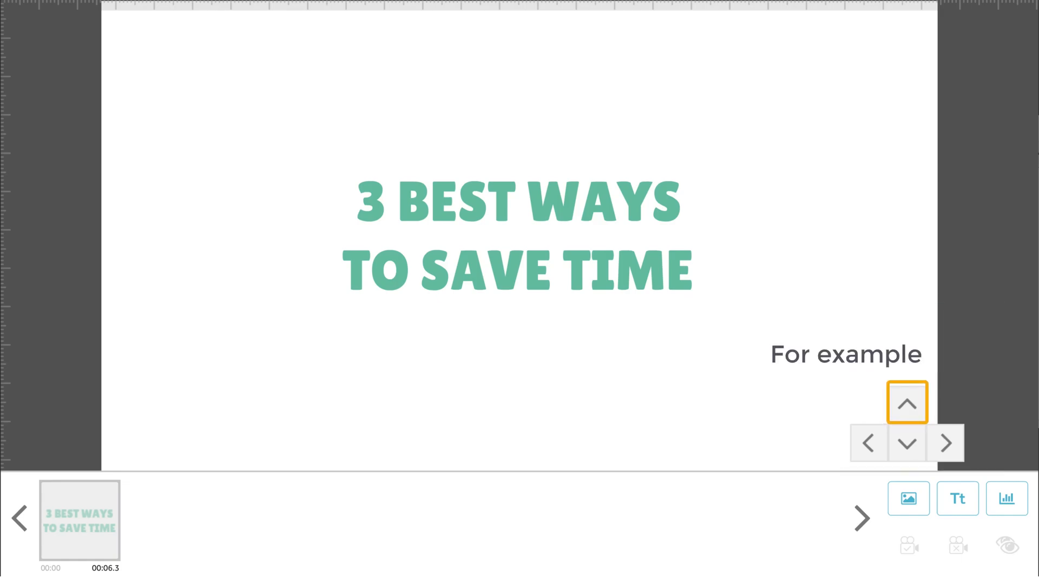
left_click(907, 407)
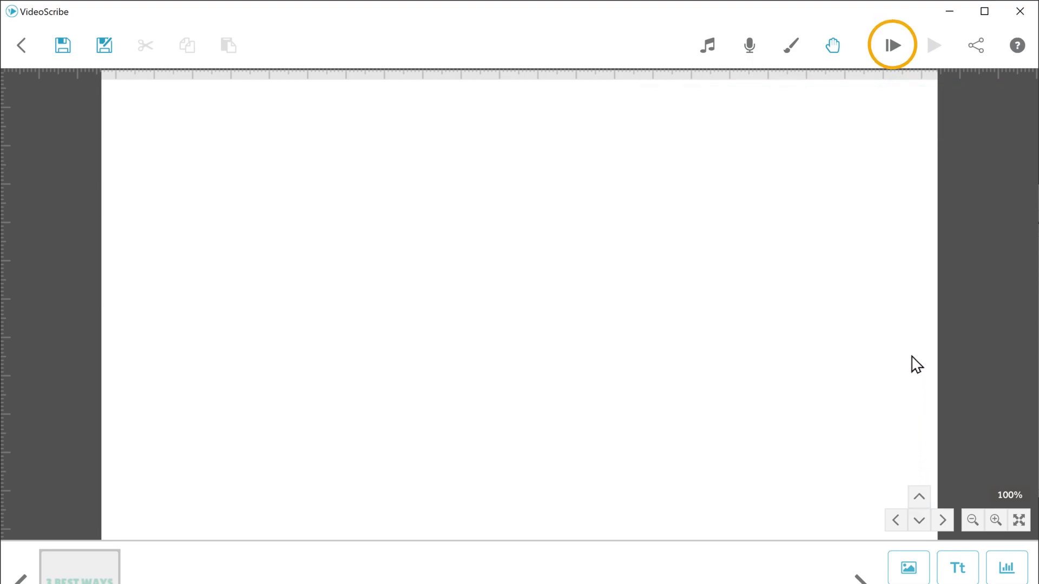
left_click(893, 55)
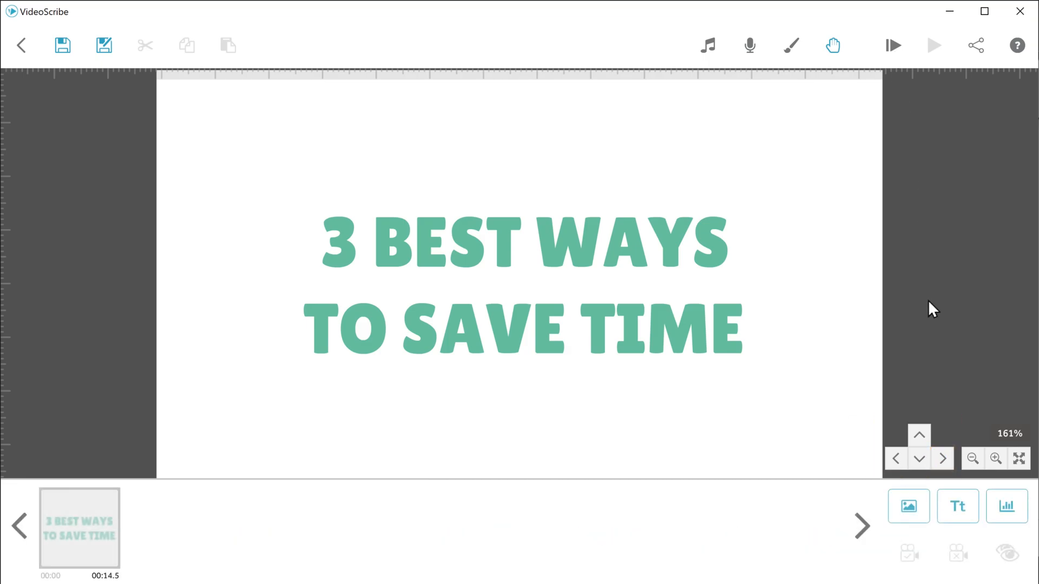
Add the text "1. MINIMIZE DISTRACTION" in Lilita One on the blank canvas area to the right of the title
left_click(948, 457)
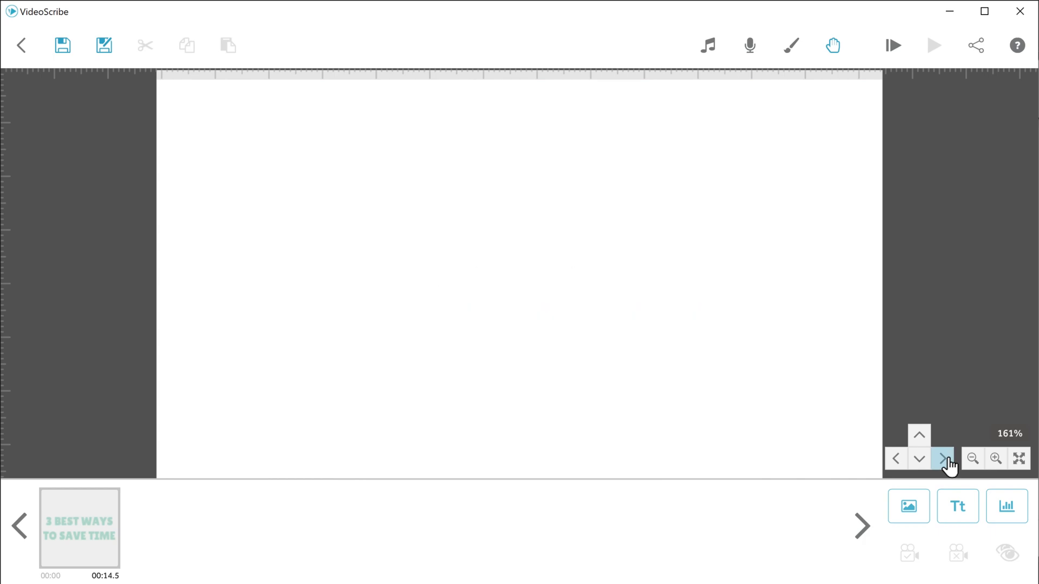
left_click(958, 518)
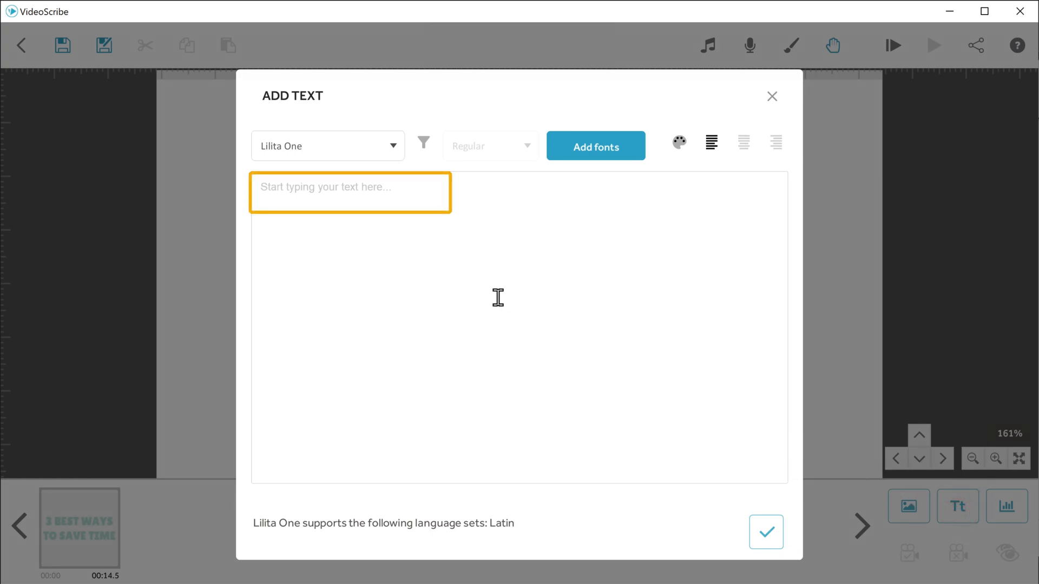
left_click(255, 183)
type("1. MINIMIZE DISTRACTION")
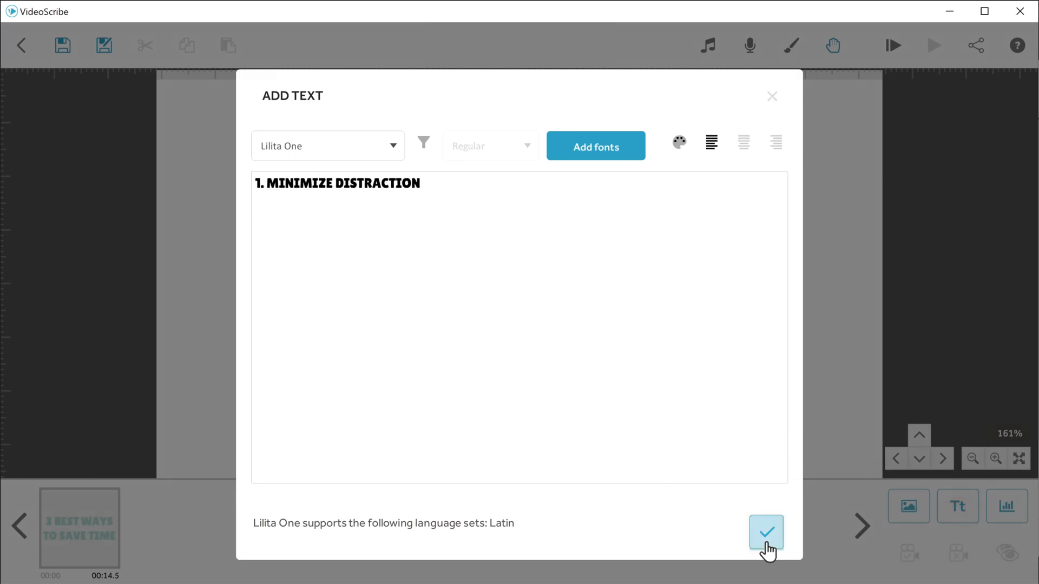
left_click(766, 542)
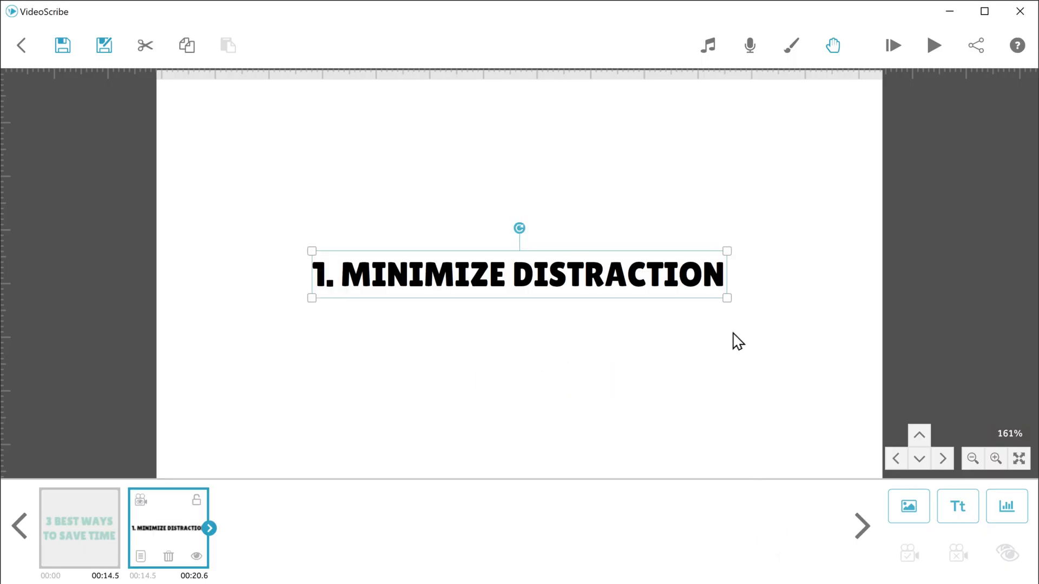
Shrink the "1. MINIMIZE DISTRACTION" text and move it up to the upper part of the canvas
left_click(727, 297)
left_click_drag(727, 297, 682, 295)
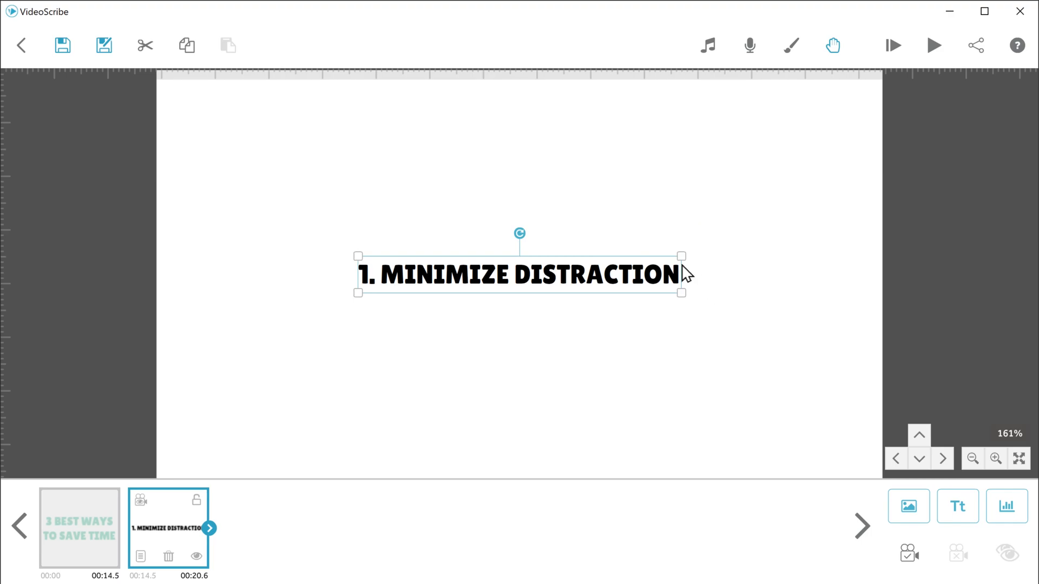
left_click_drag(684, 274, 685, 193)
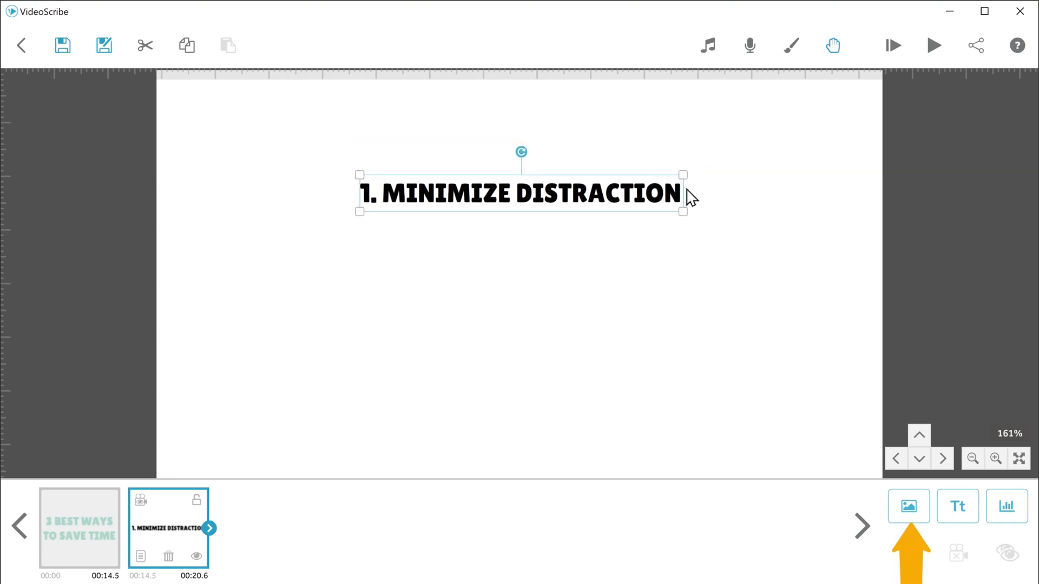
Search the image library for "Megaphone" and add the man holding a megaphone, scaled down and placed below the left half of the heading
left_click(908, 513)
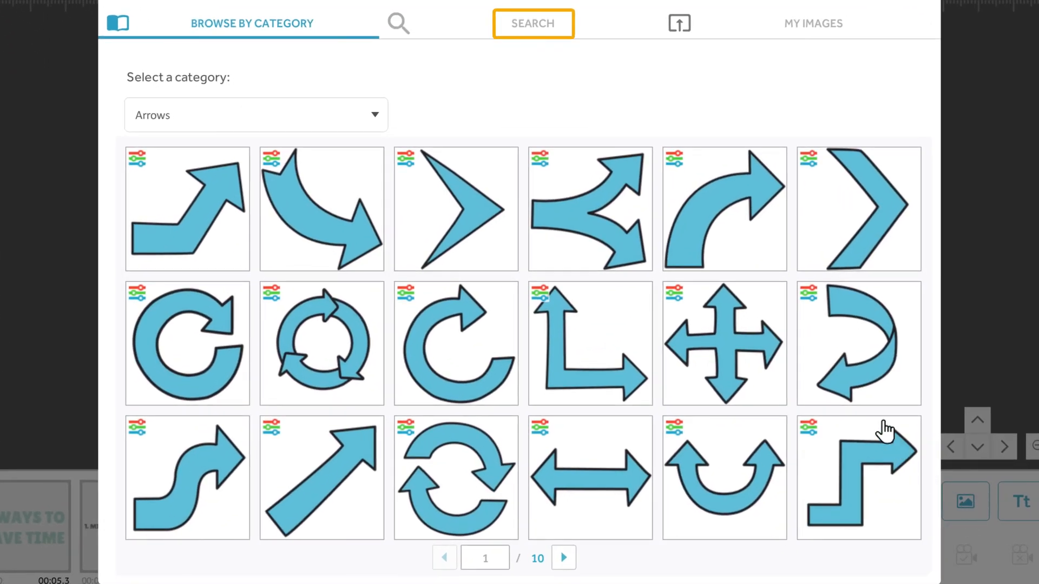
left_click(534, 27)
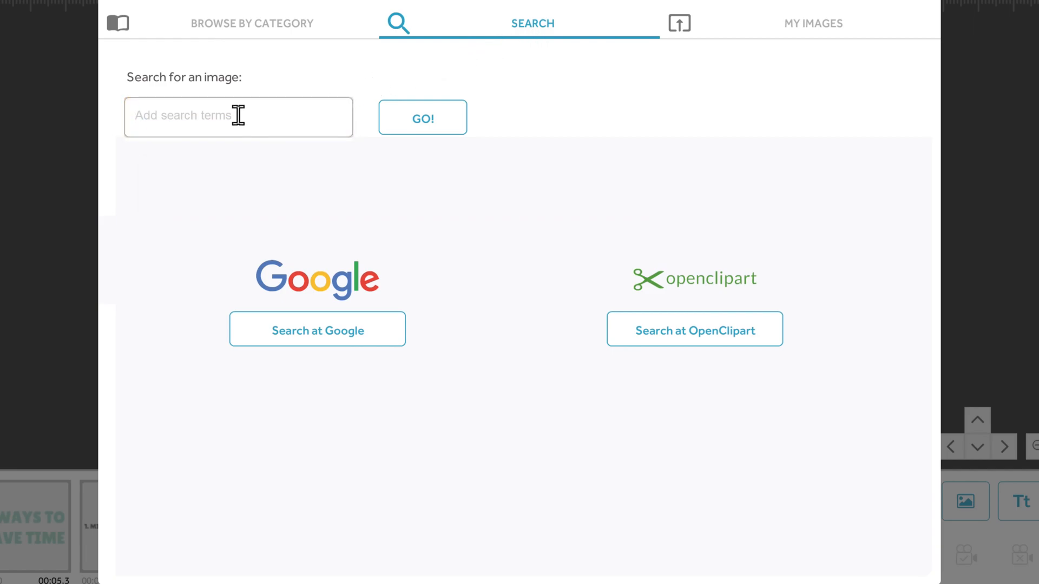
left_click(293, 143)
type("Megaphone")
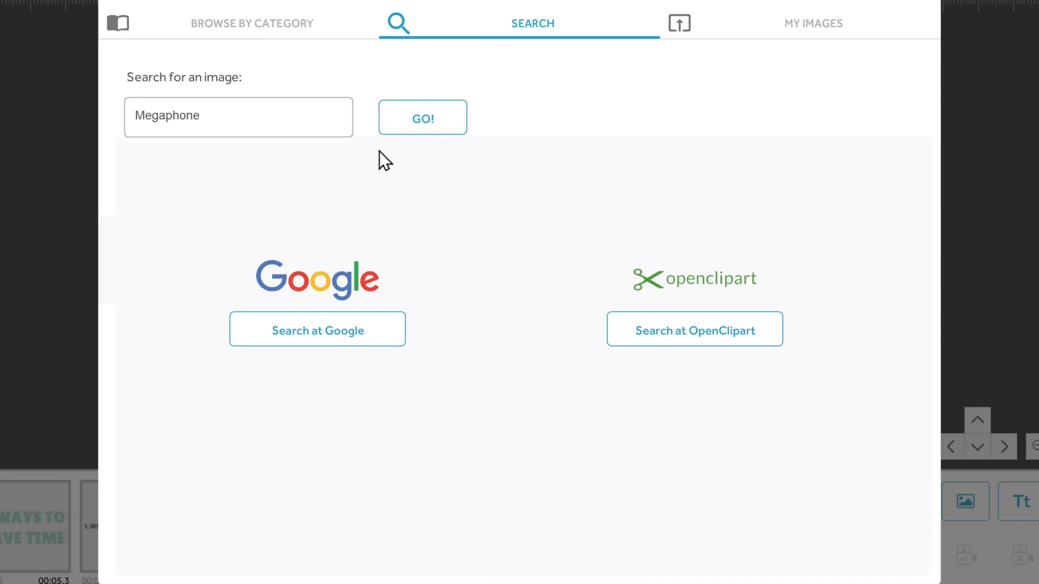
left_click(422, 125)
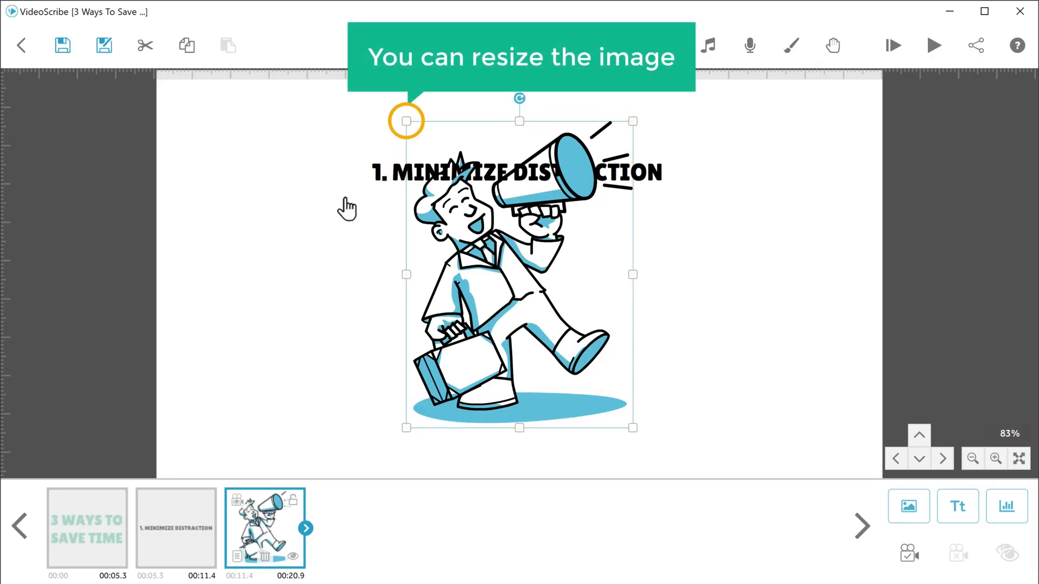
left_click_drag(406, 125, 439, 175)
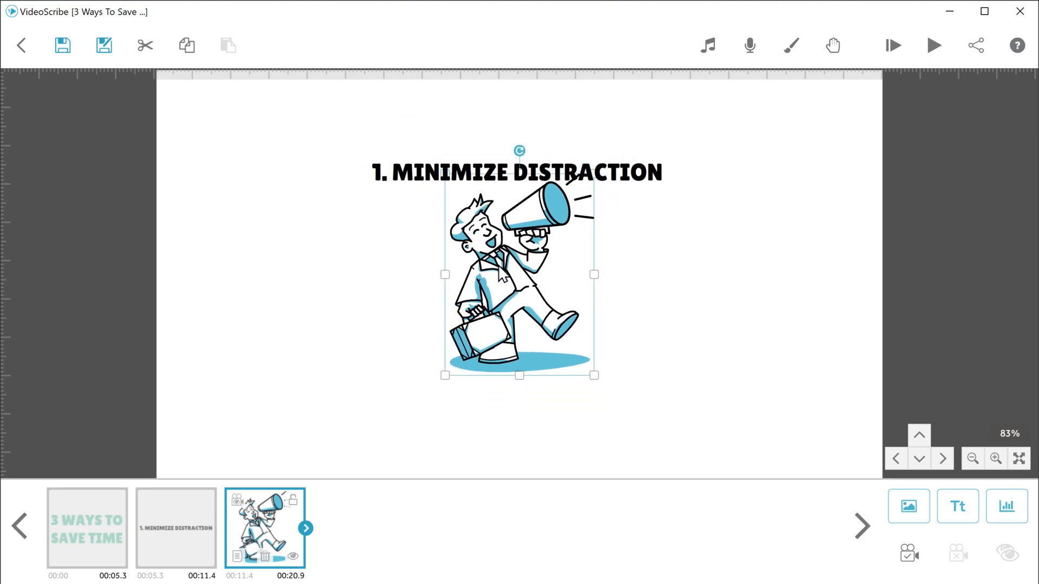
left_click_drag(501, 272, 418, 313)
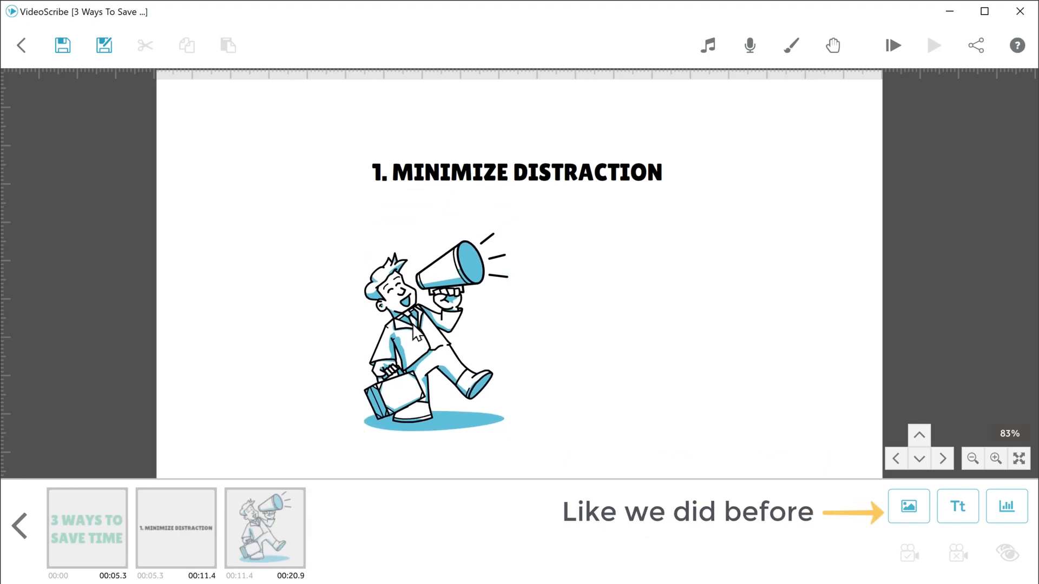
Search the image library for "blind" and add the walking man with a blue tie covering his eyes
left_click(908, 517)
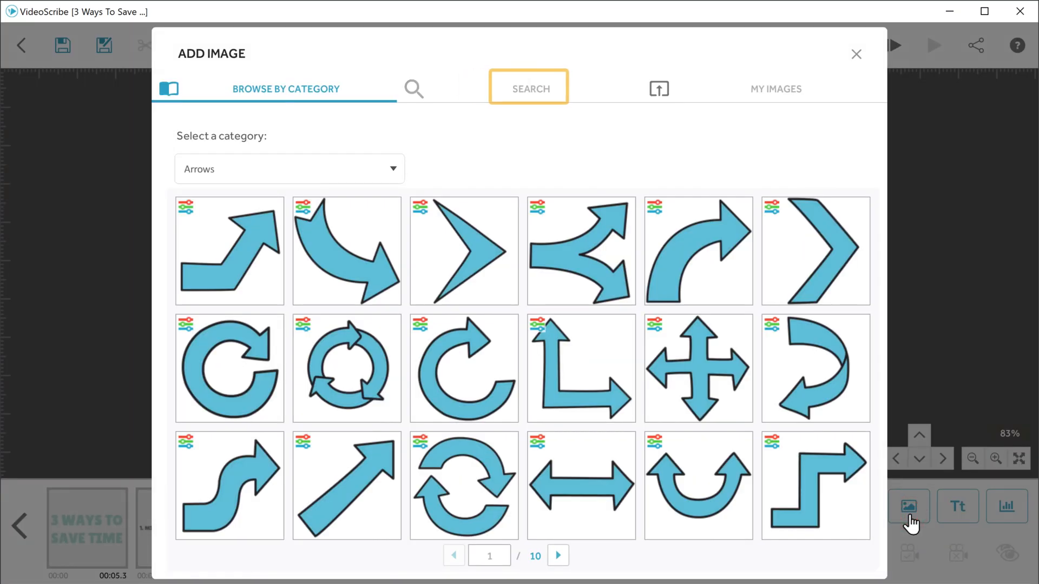
left_click(531, 95)
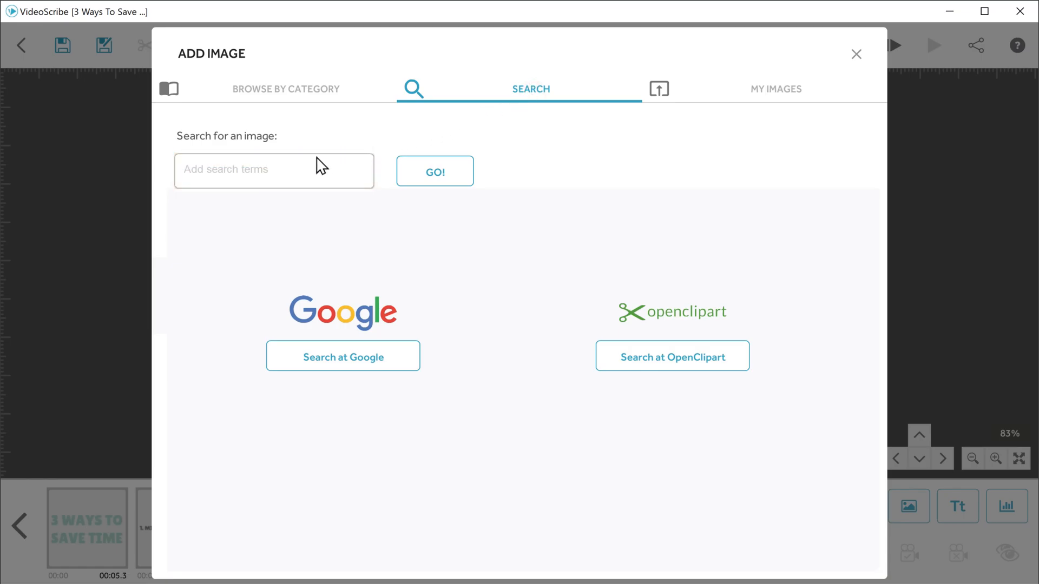
type("blind")
left_click(434, 184)
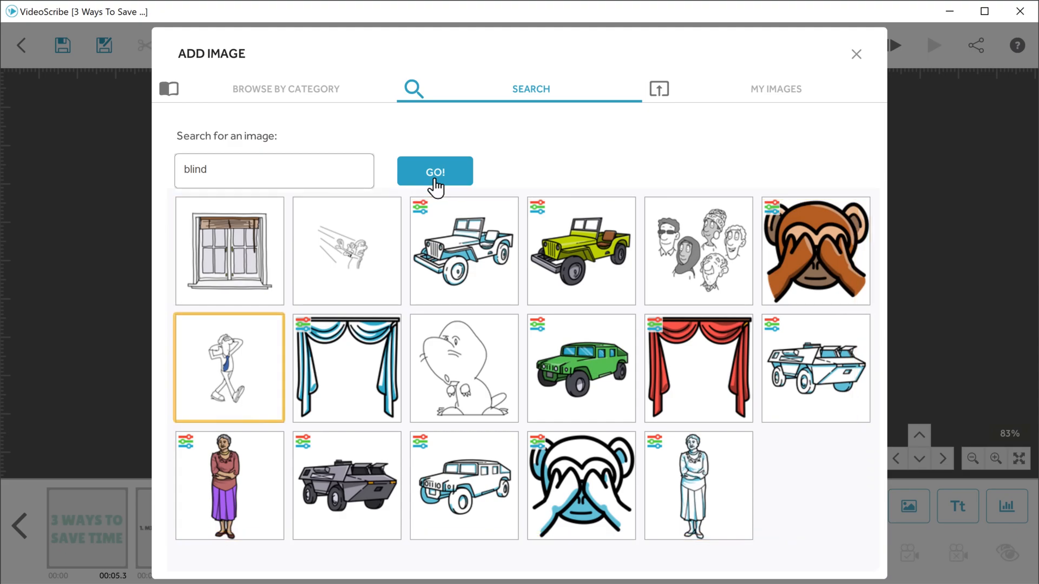
left_click(245, 358)
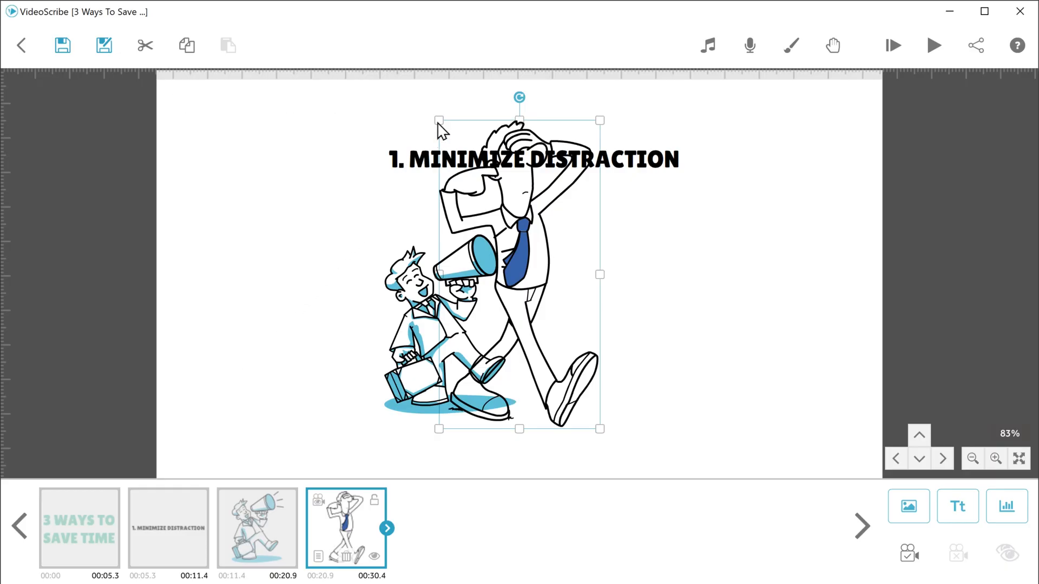
Shrink the man covering his eyes, place him to the right of the megaphone man, and preview the scribe
left_click_drag(441, 128, 484, 169)
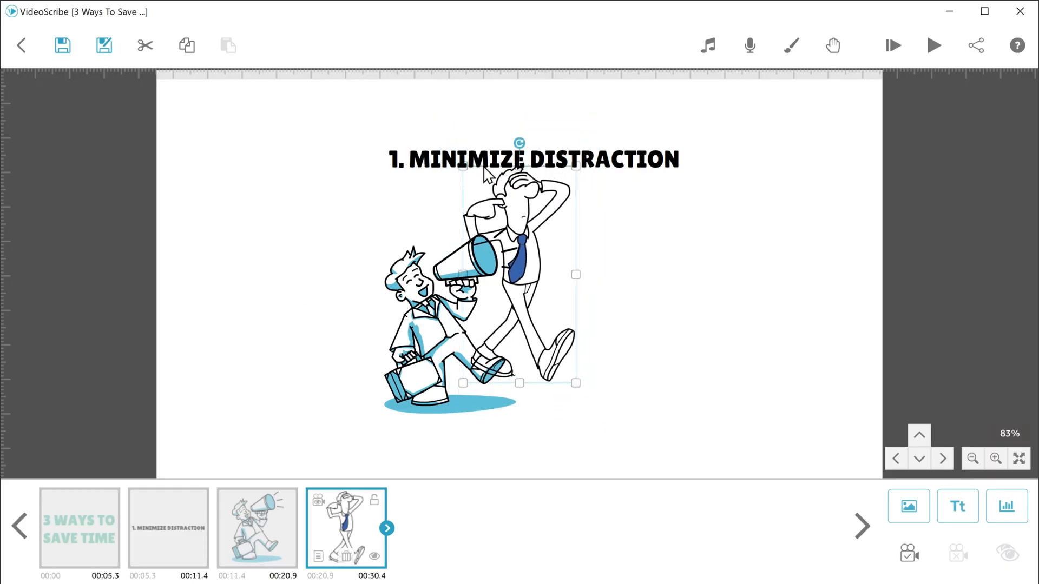
left_click_drag(507, 256, 608, 284)
left_click(608, 284)
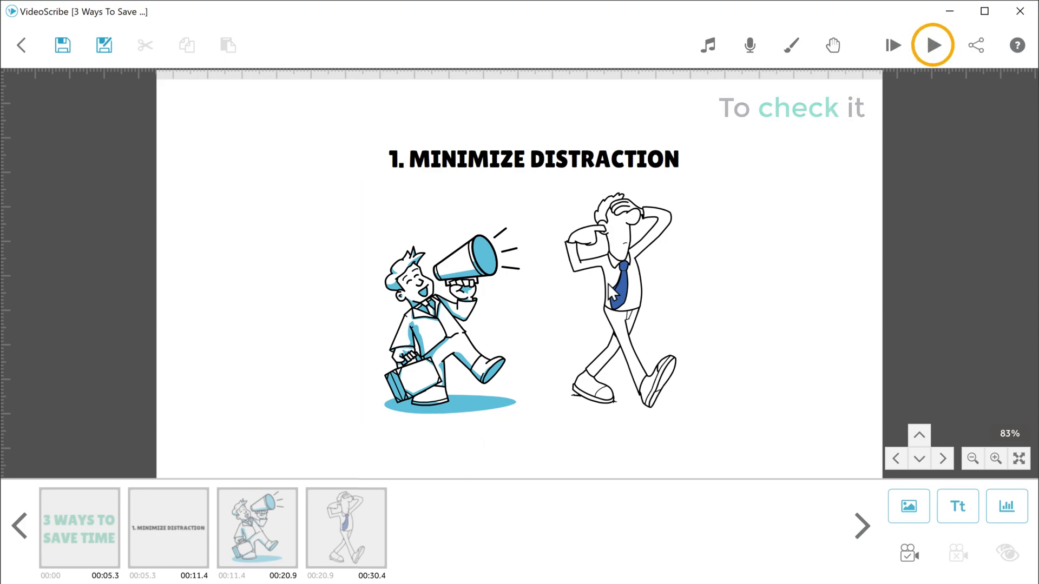
left_click(938, 51)
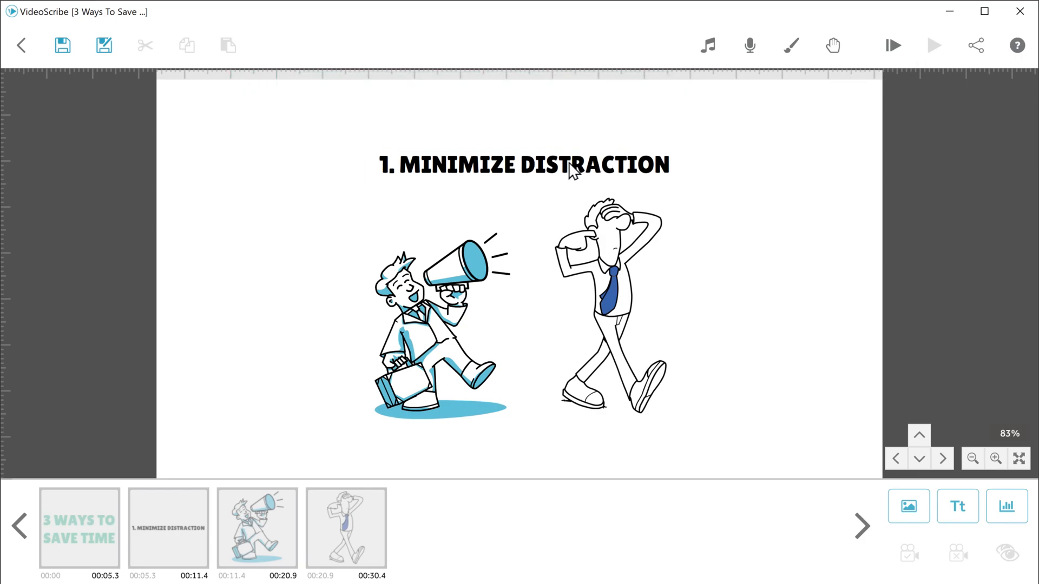
Set the current view as the camera position for the heading and both man images, and preview the scribe
left_click(522, 176)
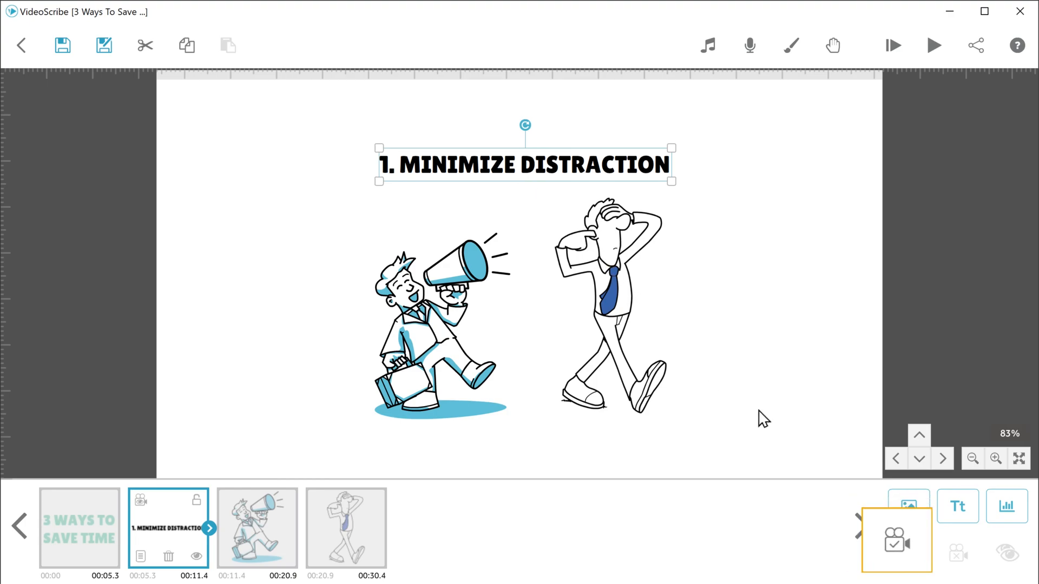
left_click(907, 555)
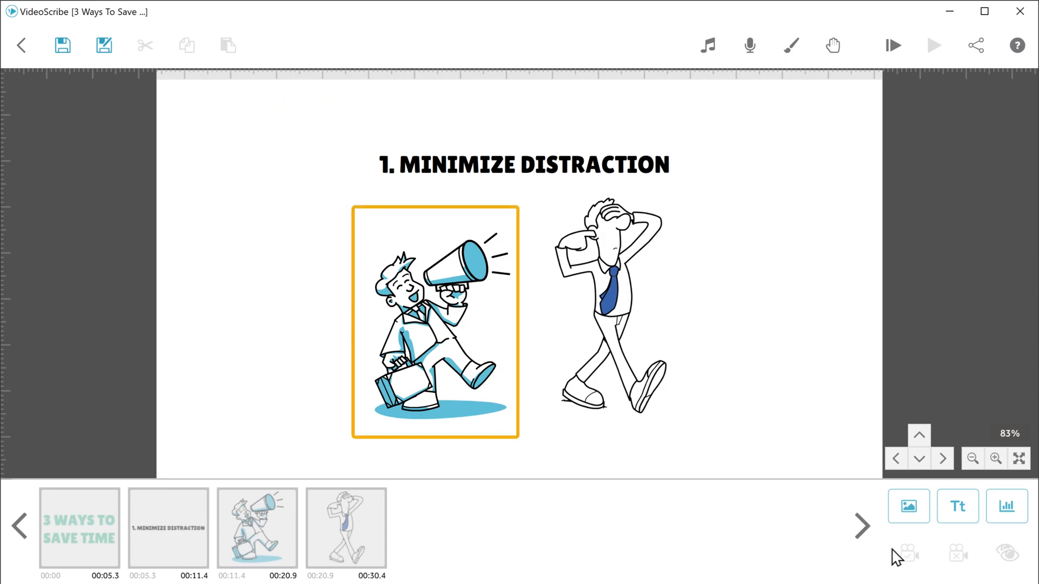
left_click(470, 325)
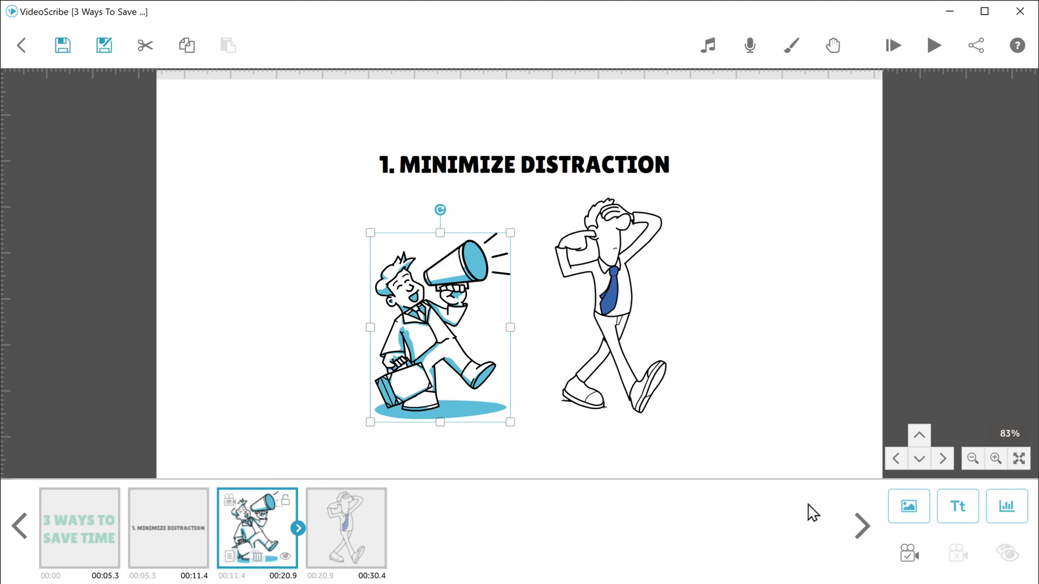
left_click(909, 551)
left_click(612, 293)
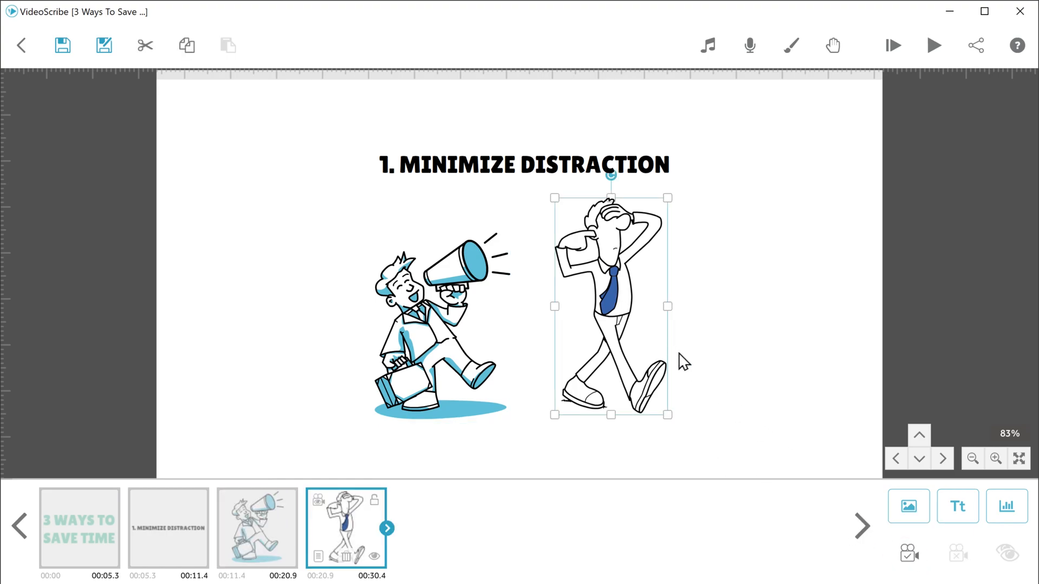
left_click(908, 555)
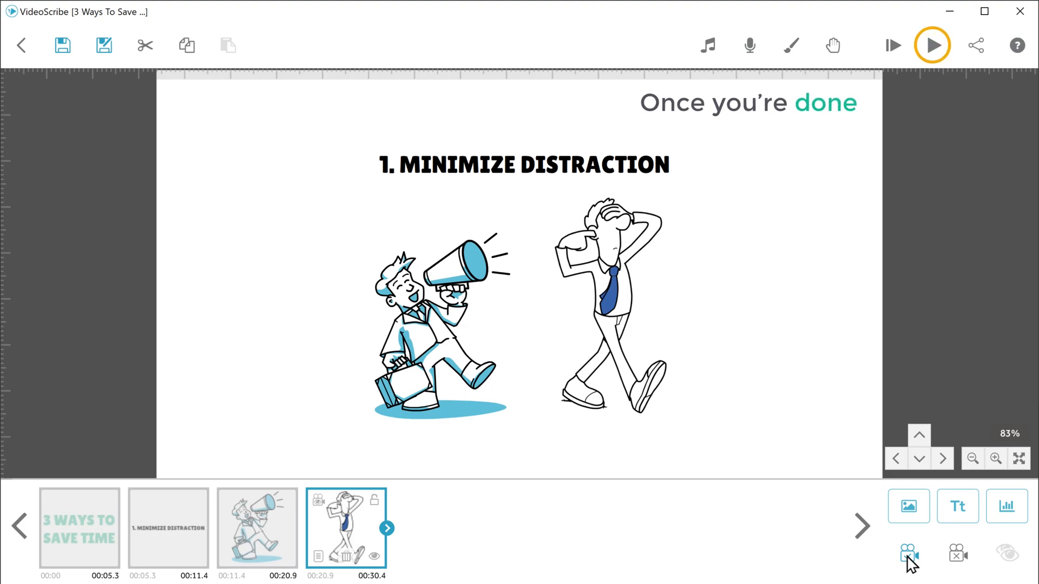
left_click(939, 54)
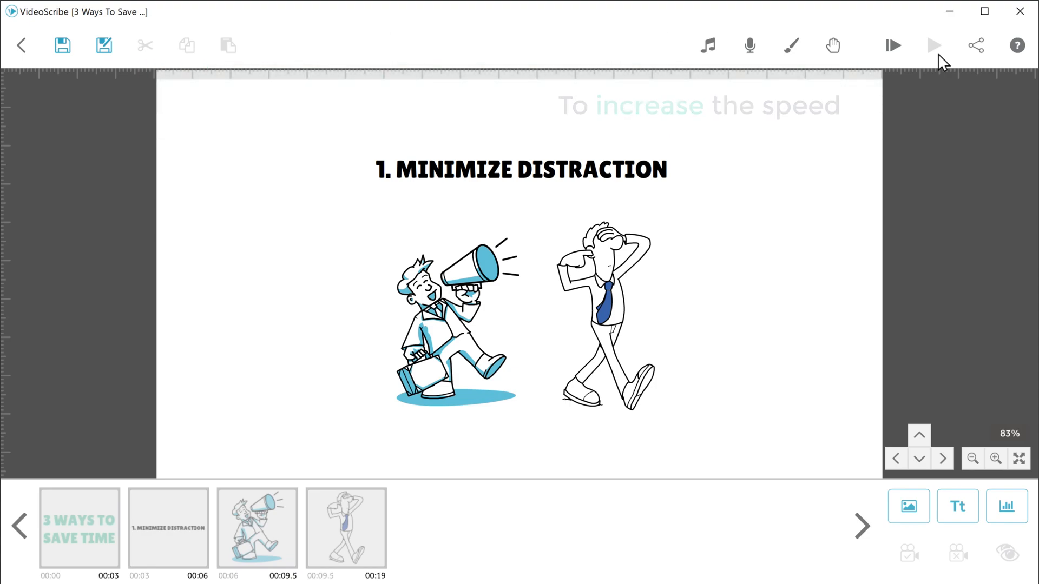
Set the eye-covering man's timing to 2.0 s animate, 0.5 s pause and 0.5 s transition, and preview the scribe from the heading
right_click(635, 278)
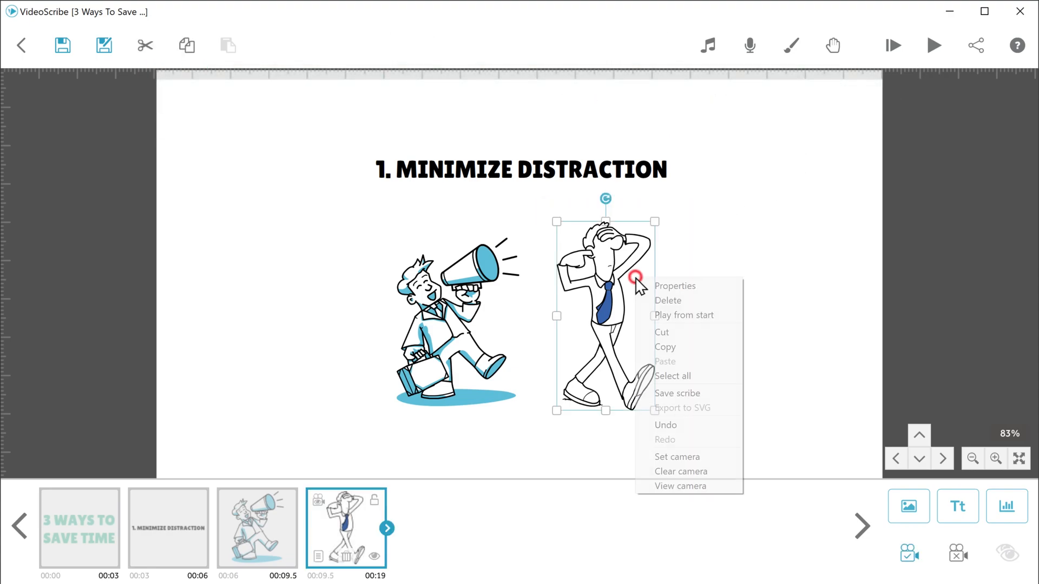
left_click(676, 287)
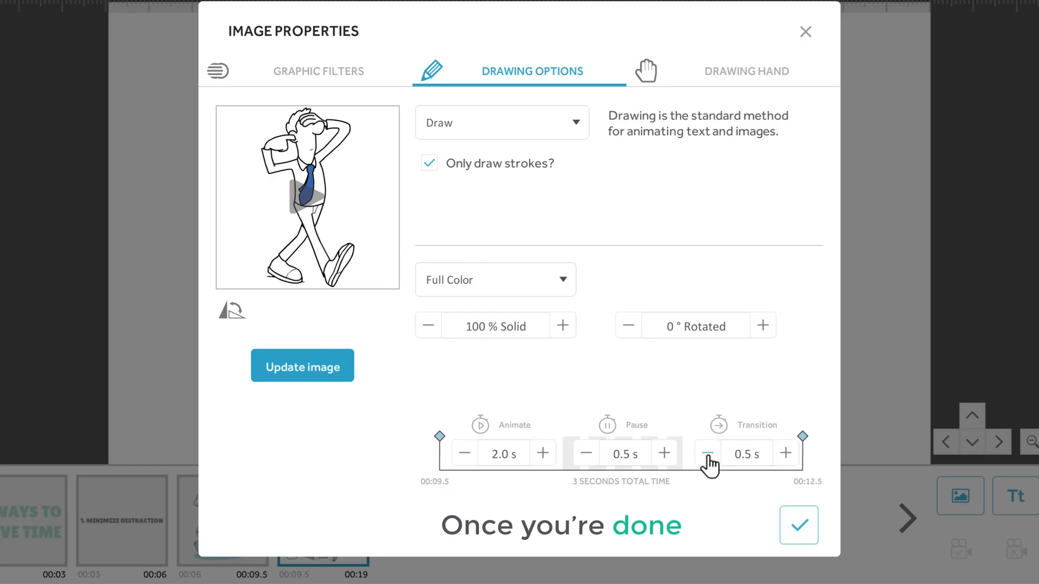
left_click(799, 535)
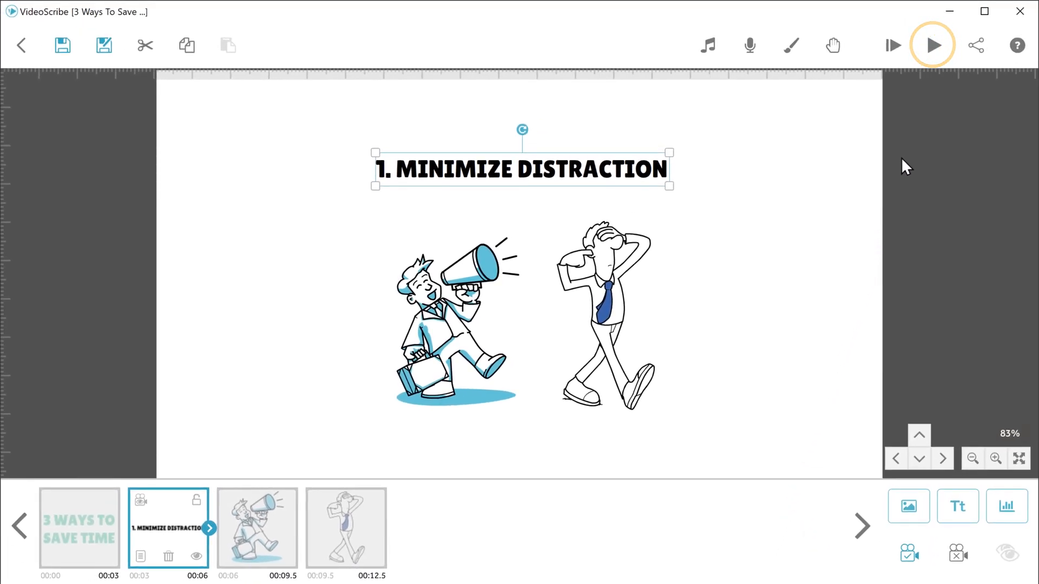
left_click(935, 50)
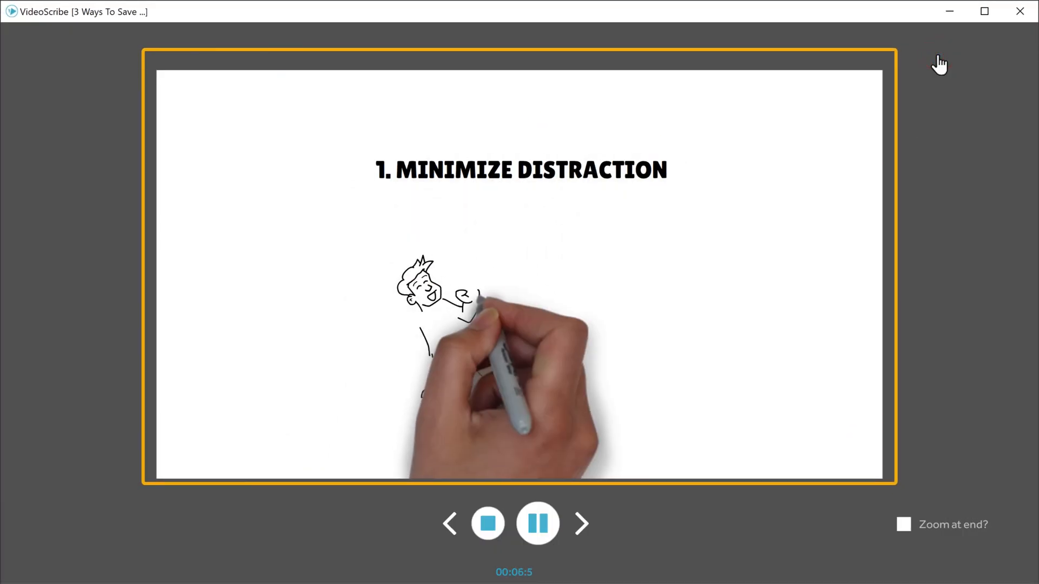